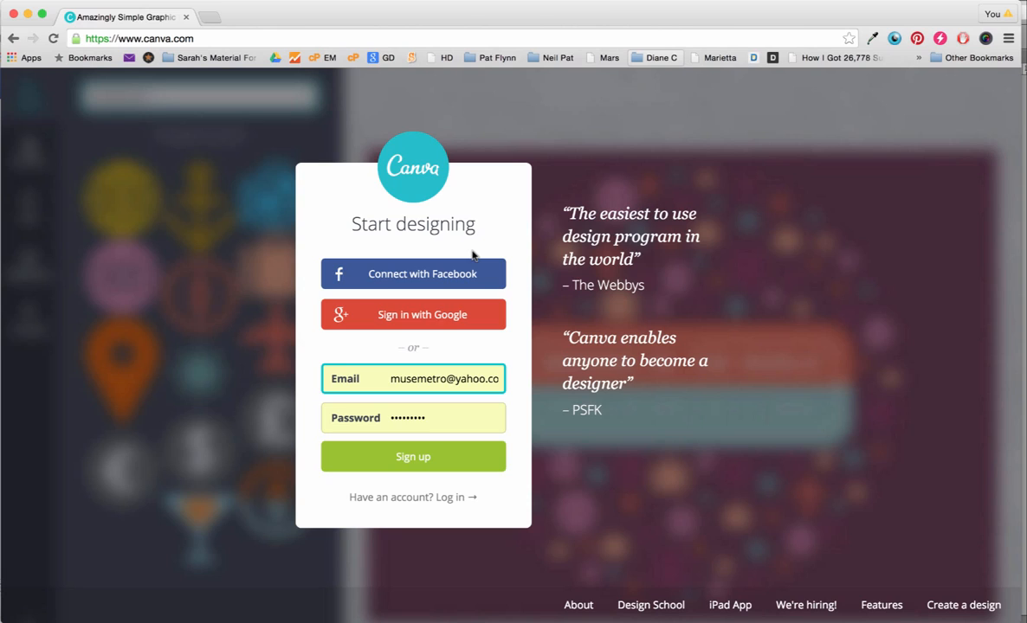
Sign in with the prefilled credentials and create a new Social Media design with the uploaded images on display.
left_click(418, 463)
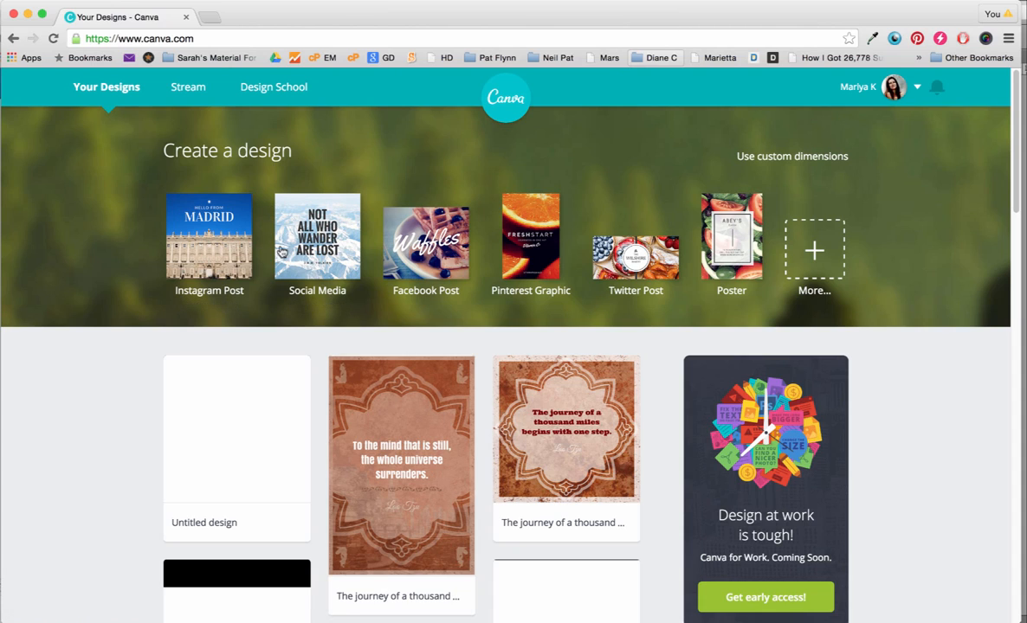
left_click(329, 257)
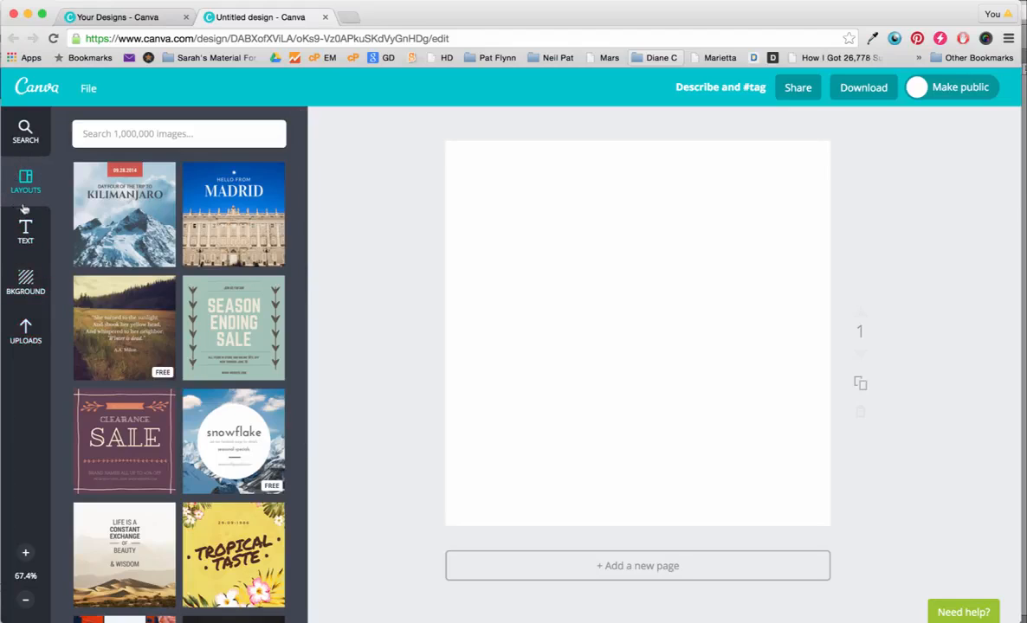
left_click(26, 341)
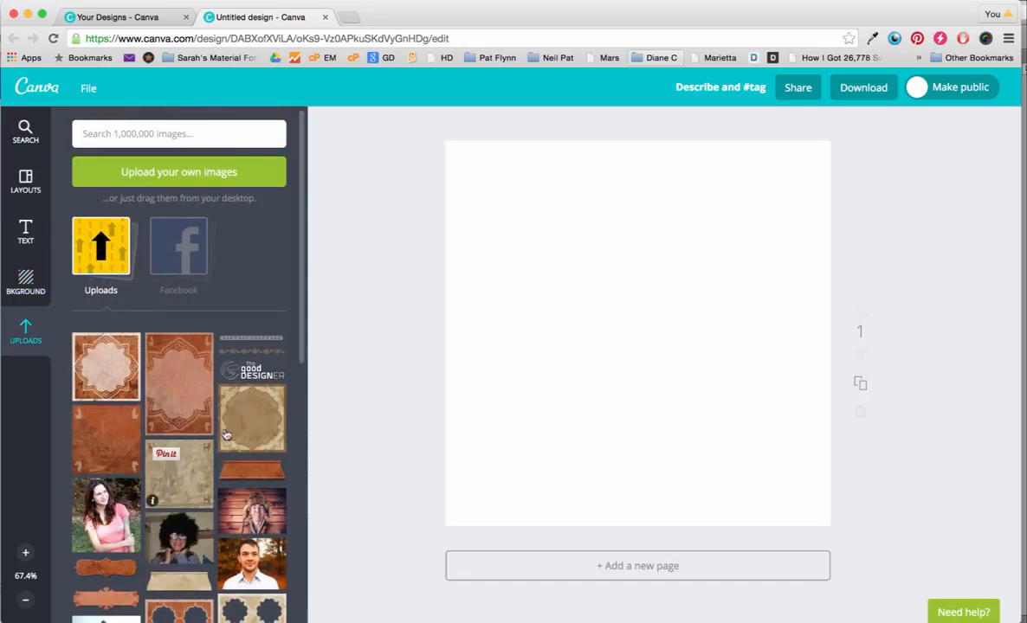
left_click(212, 172)
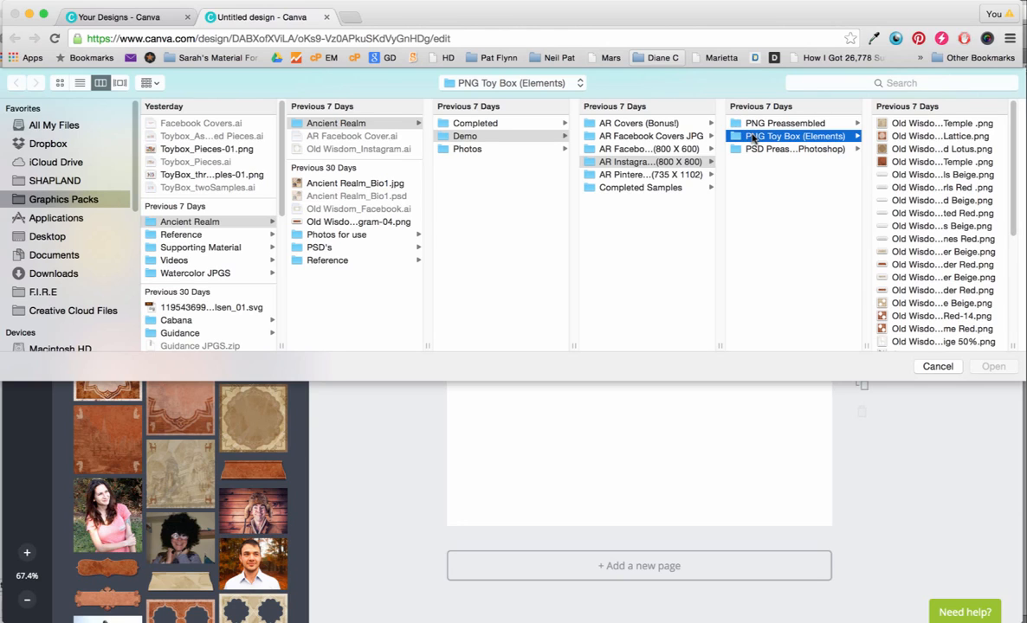
left_click(893, 136)
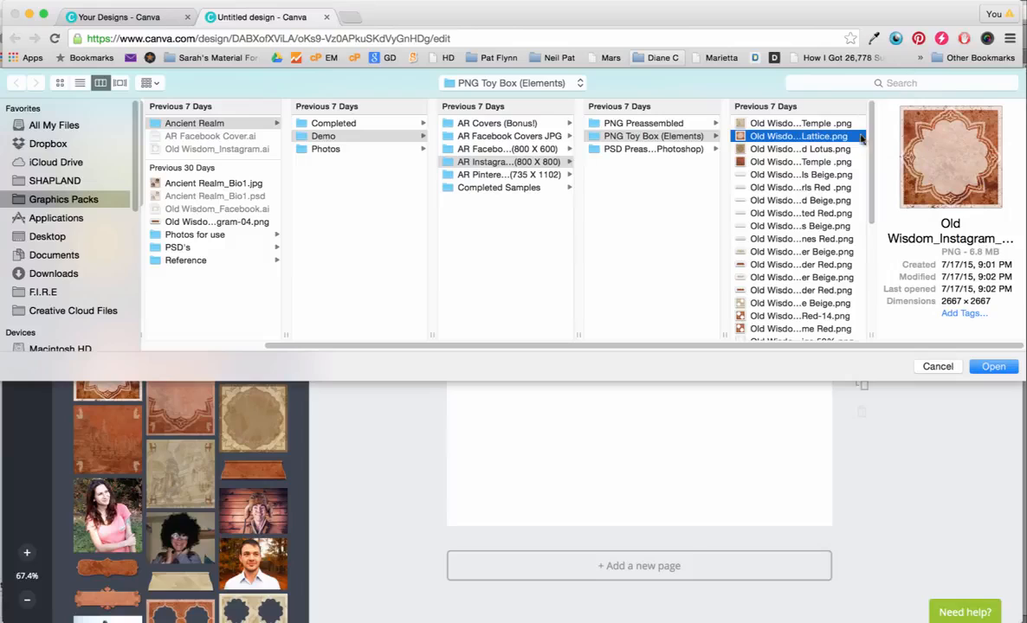
left_click(768, 164, "shift")
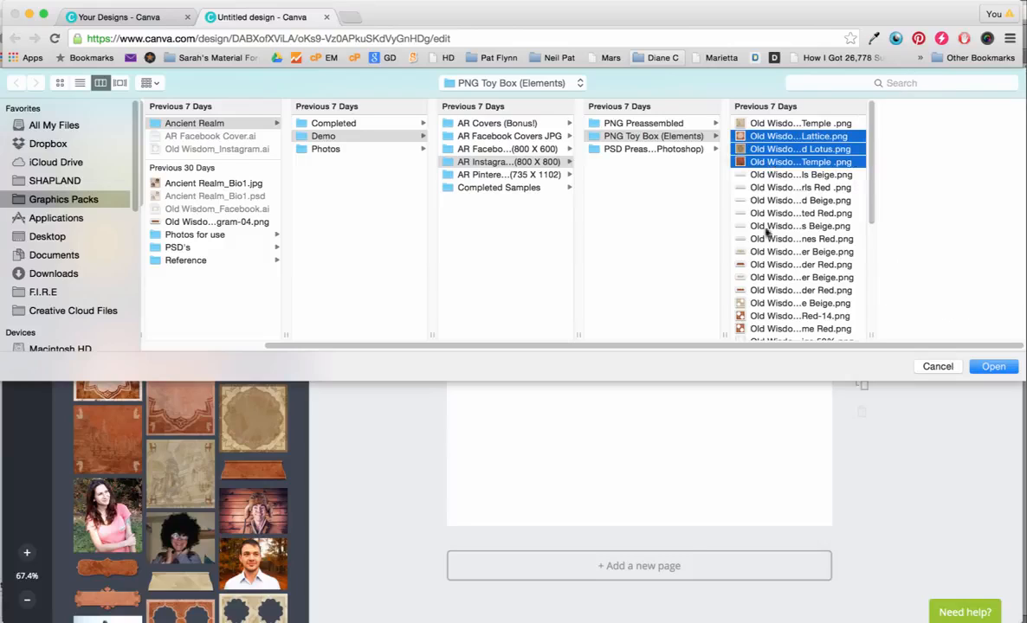
left_click(766, 252, "shift")
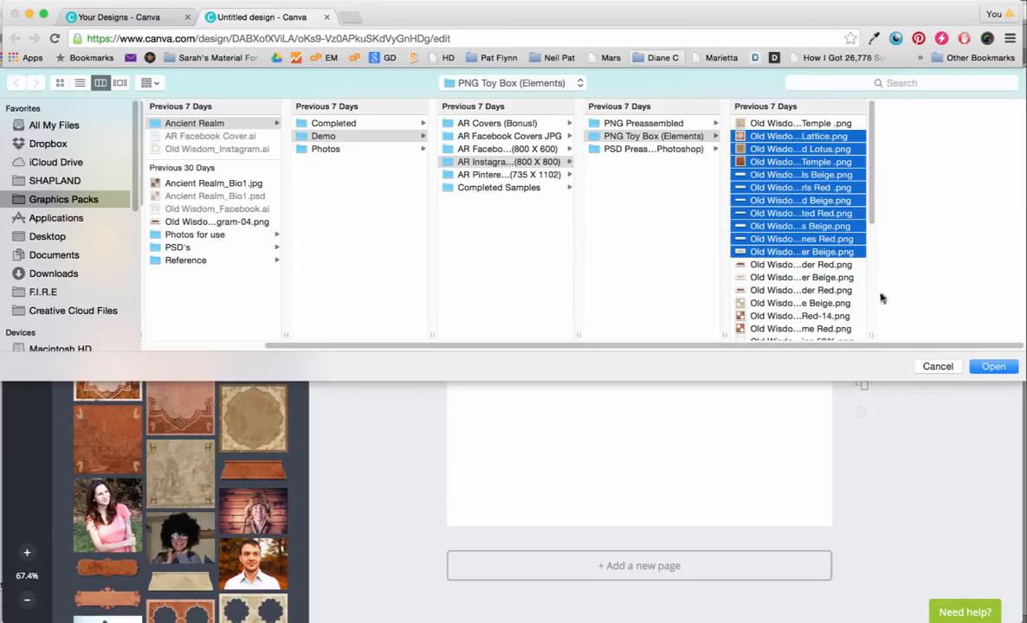
left_click(936, 371)
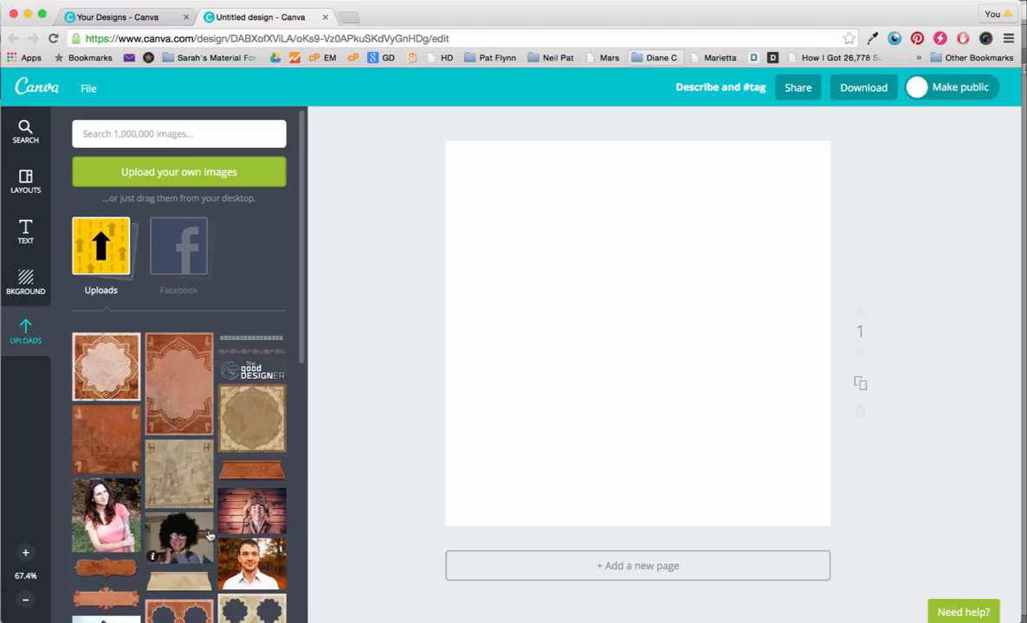
Add the red square lattice image with the pale medallion to the page and enlarge it to cover the whole canvas.
left_click(116, 383)
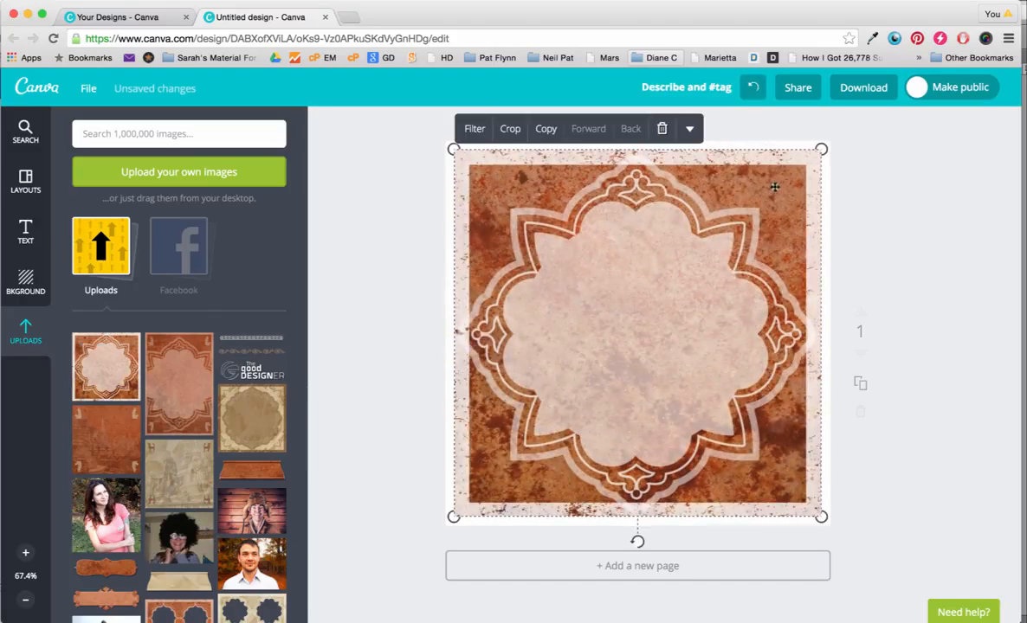
left_click_drag(821, 149, 809, 152)
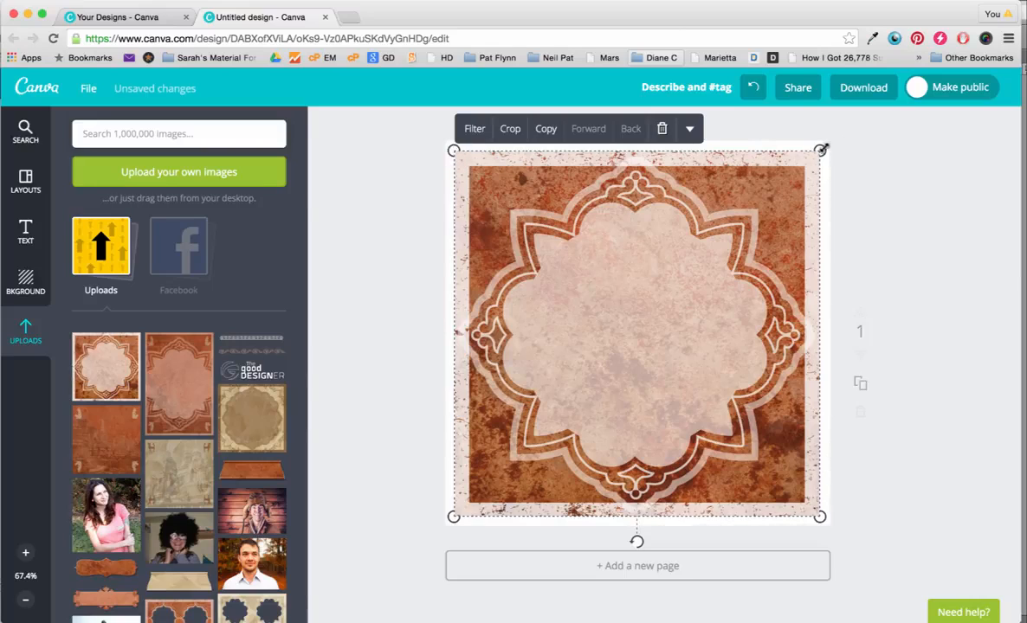
left_click_drag(819, 150, 784, 180)
left_click_drag(735, 210, 831, 152)
left_click_drag(453, 517, 443, 527)
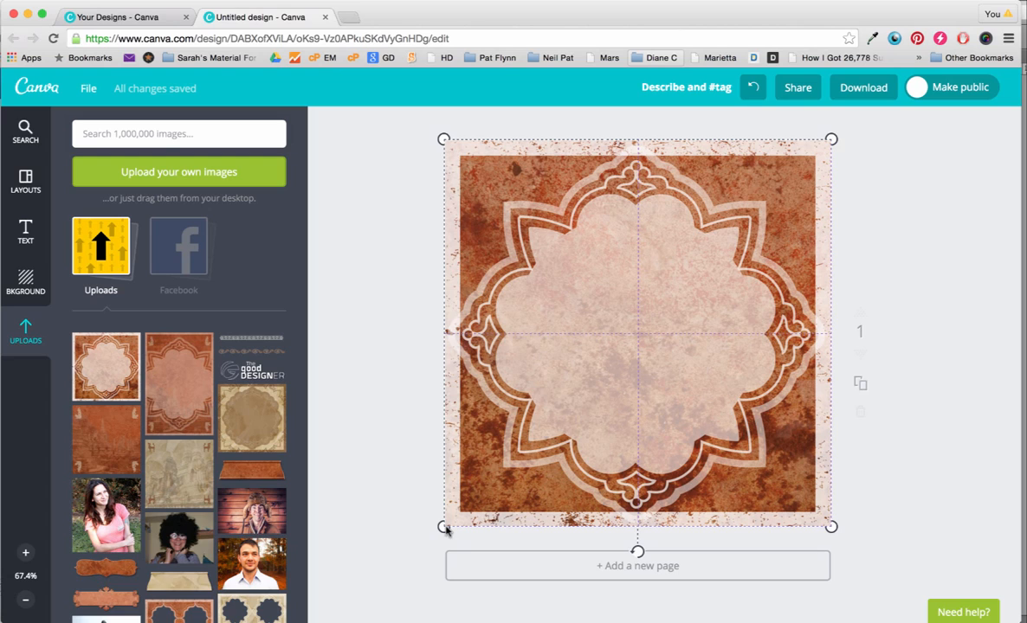
left_click(444, 528)
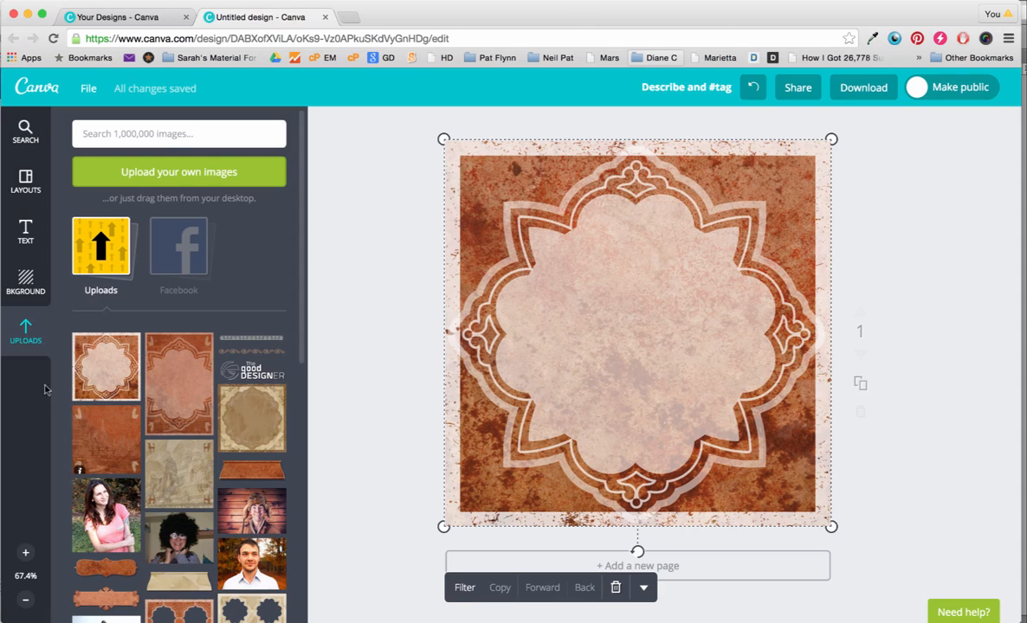
Add a heading text box, widen it to span the medallion, and move it into the medallion's upper half.
left_click(28, 232)
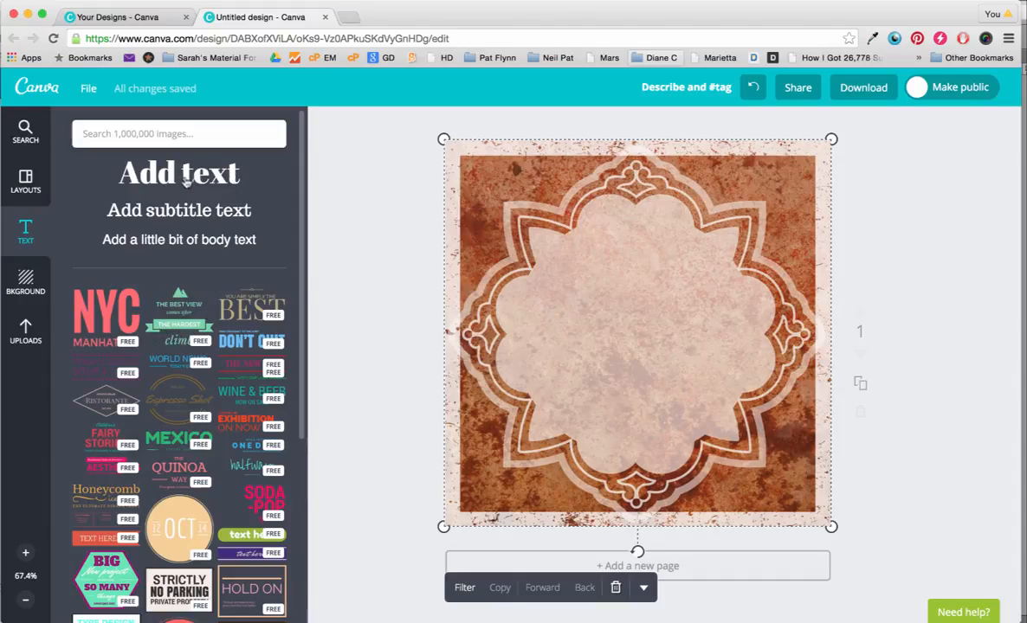
left_click(185, 178)
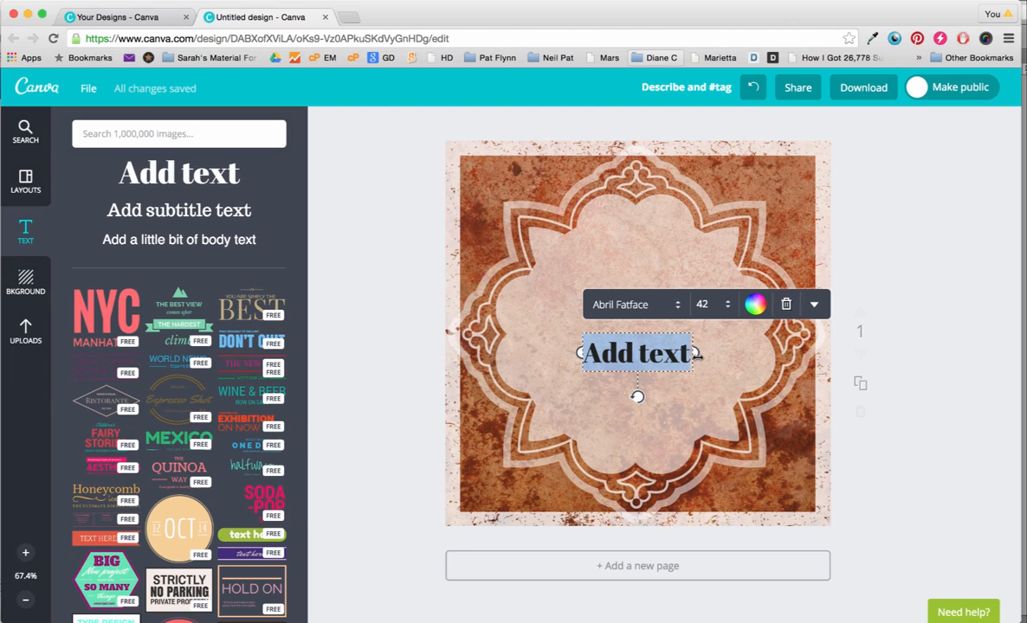
left_click_drag(697, 353, 792, 351)
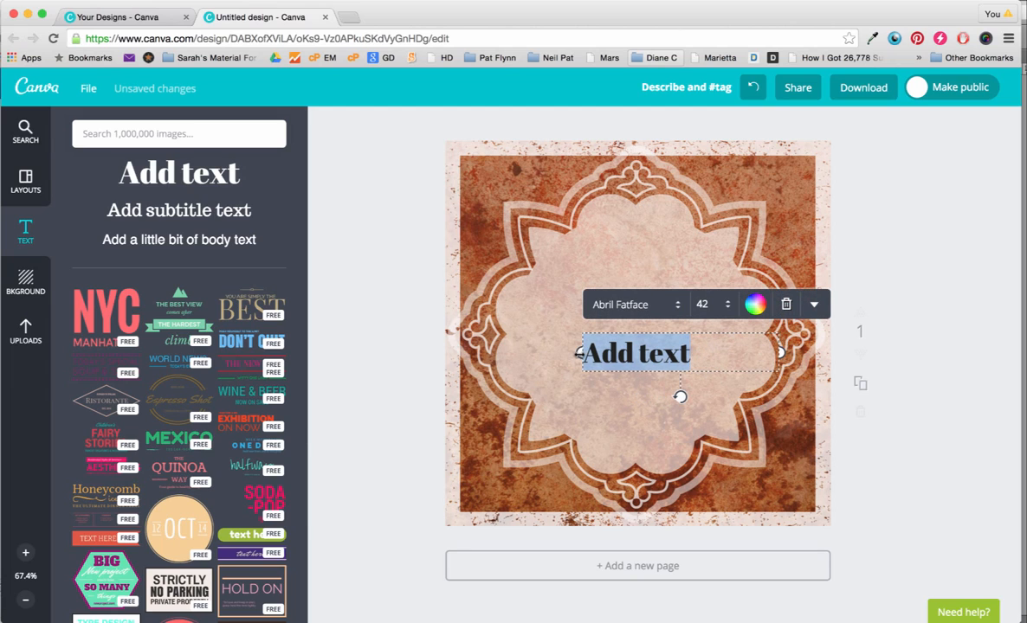
left_click_drag(578, 353, 508, 353)
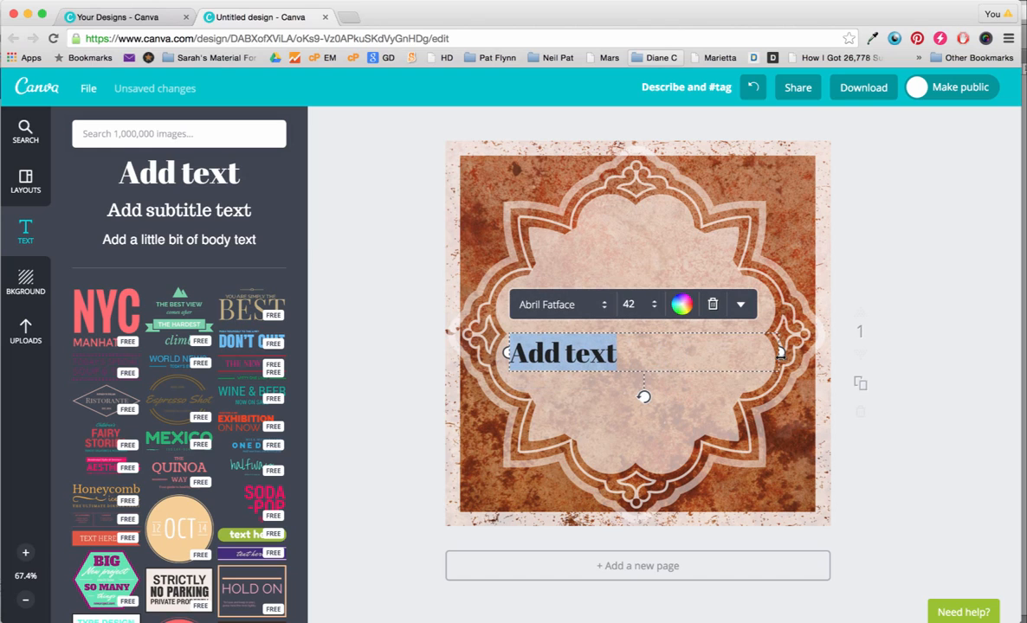
left_click_drag(780, 352, 763, 351)
left_click_drag(625, 331, 623, 283)
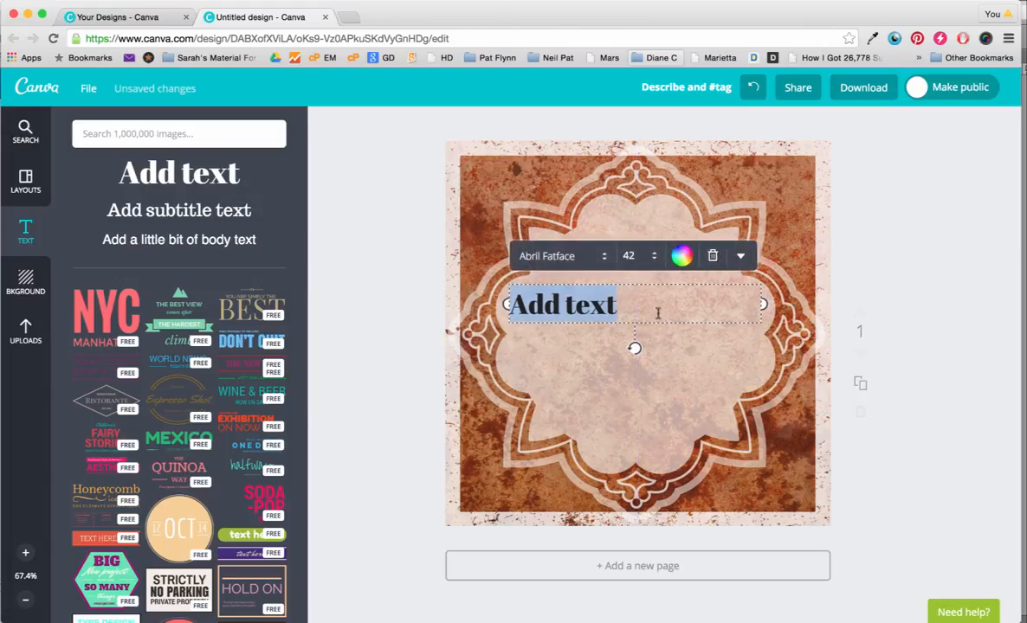
Open brainyquote.com in a new browser tab and search the site for "path".
key("super+t")
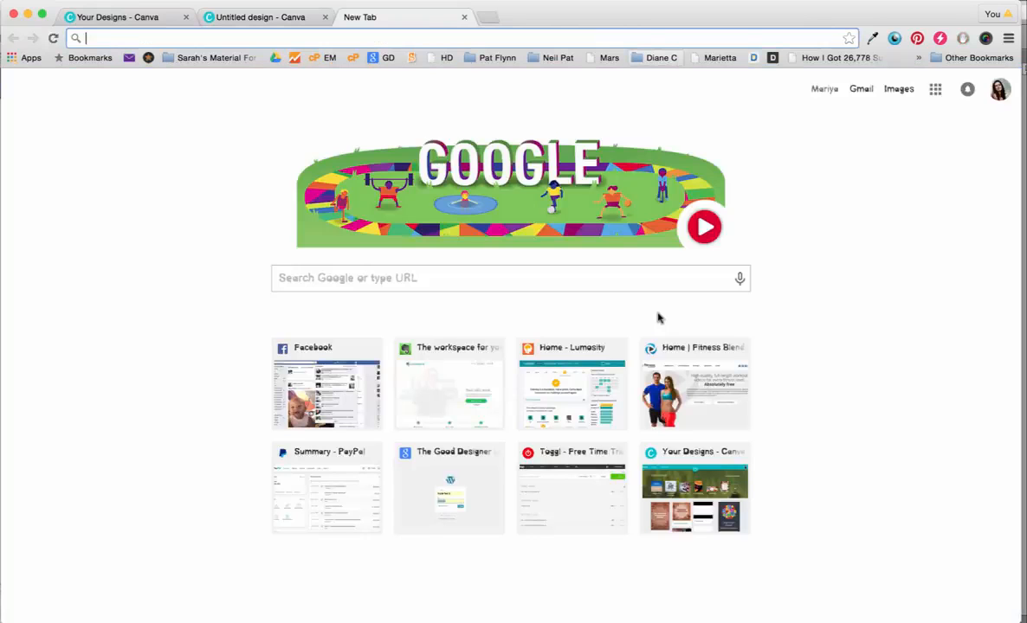
type("brainy")
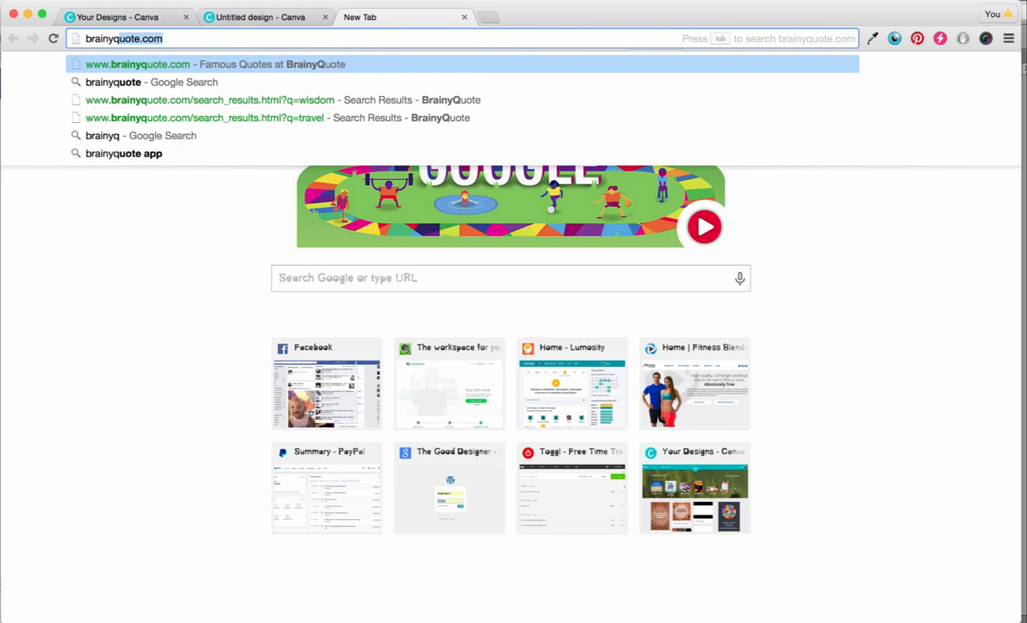
type("quote.com")
key("Return")
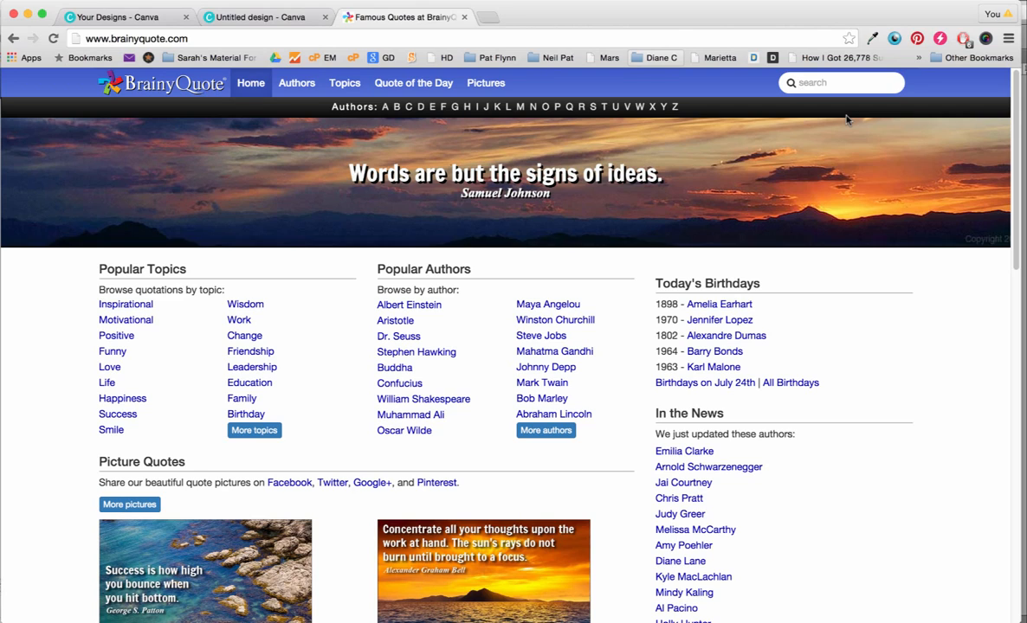
type("path")
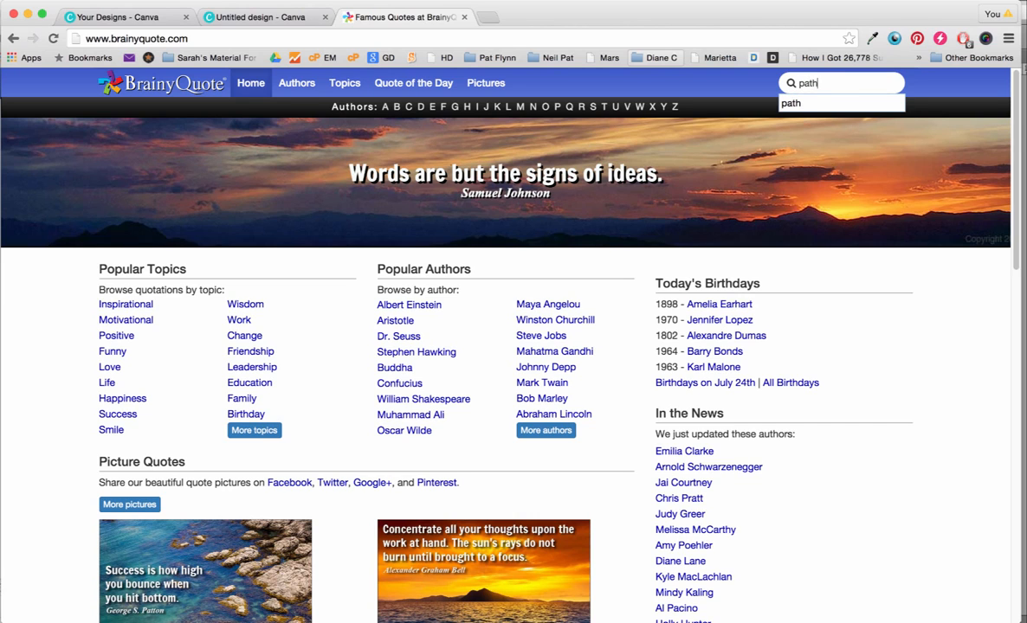
key("Return")
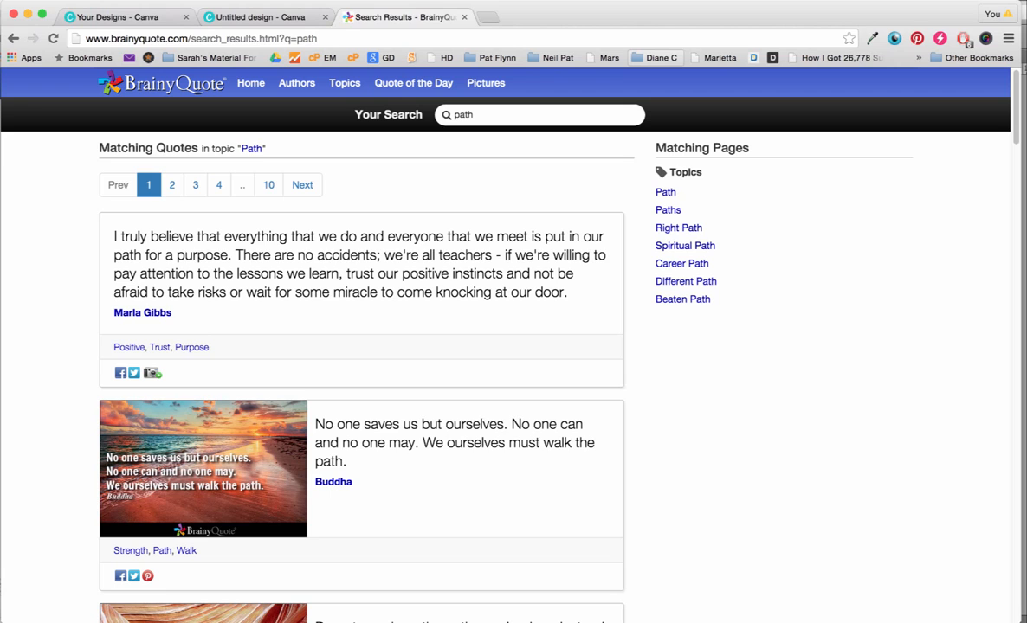
Find the Ralph Waldo Emerson quote "Do not go where the path may lead" in the results and copy its text.
scroll(704, 334, "down", 2)
right_click(704, 335)
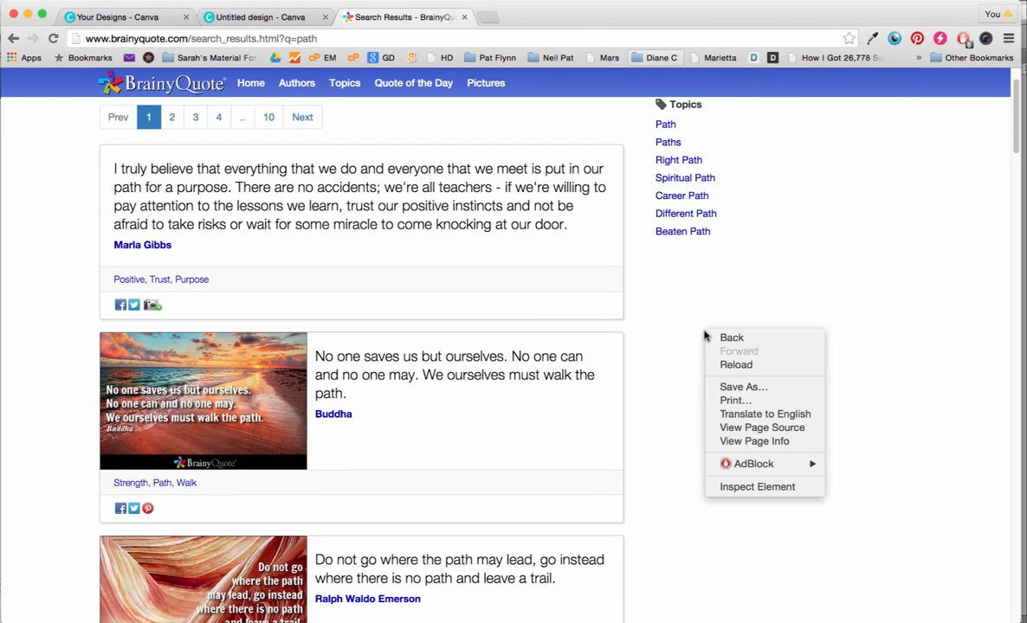
left_click(596, 348)
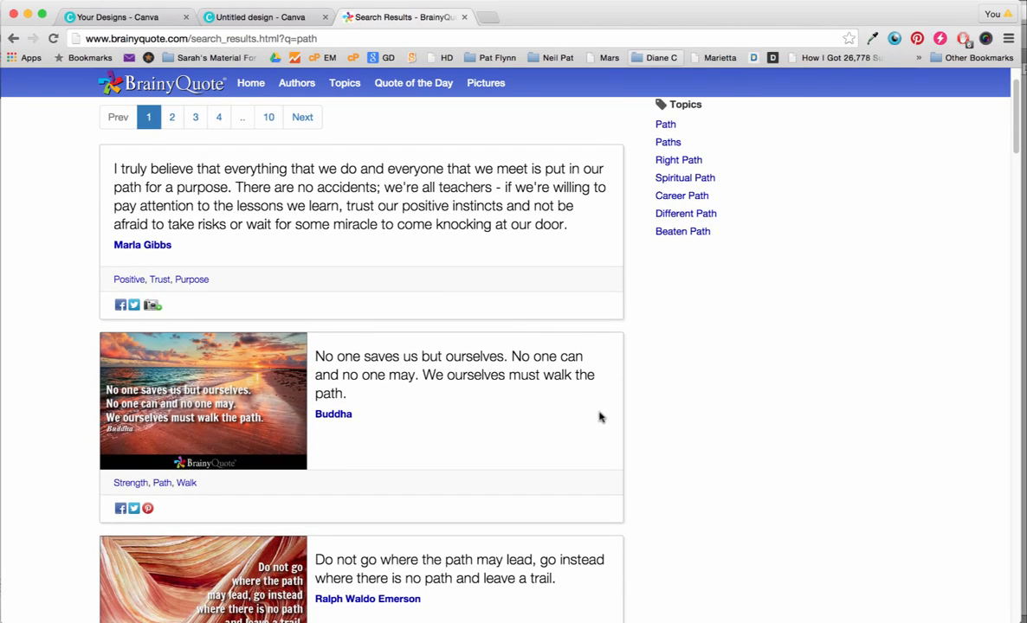
right_click(597, 419)
left_click(664, 358)
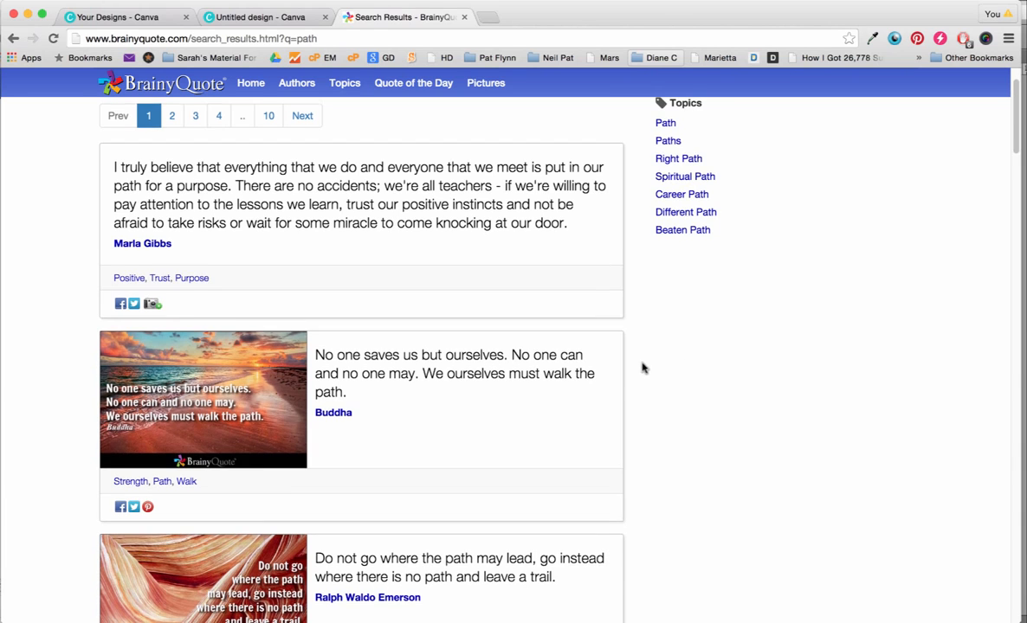
scroll(636, 377, "down", 1)
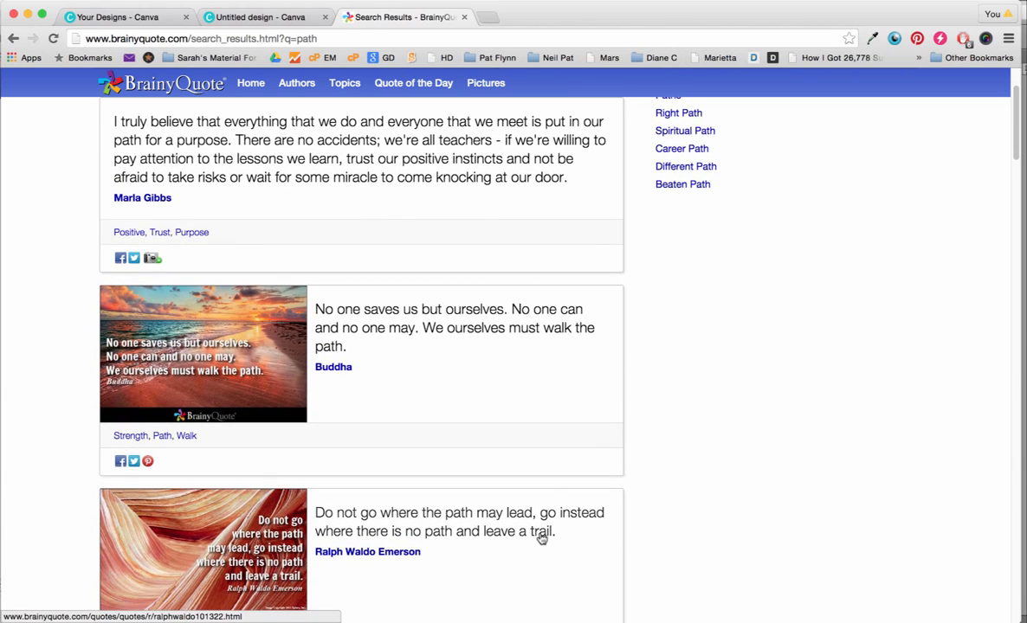
scroll(542, 538, "down", 1)
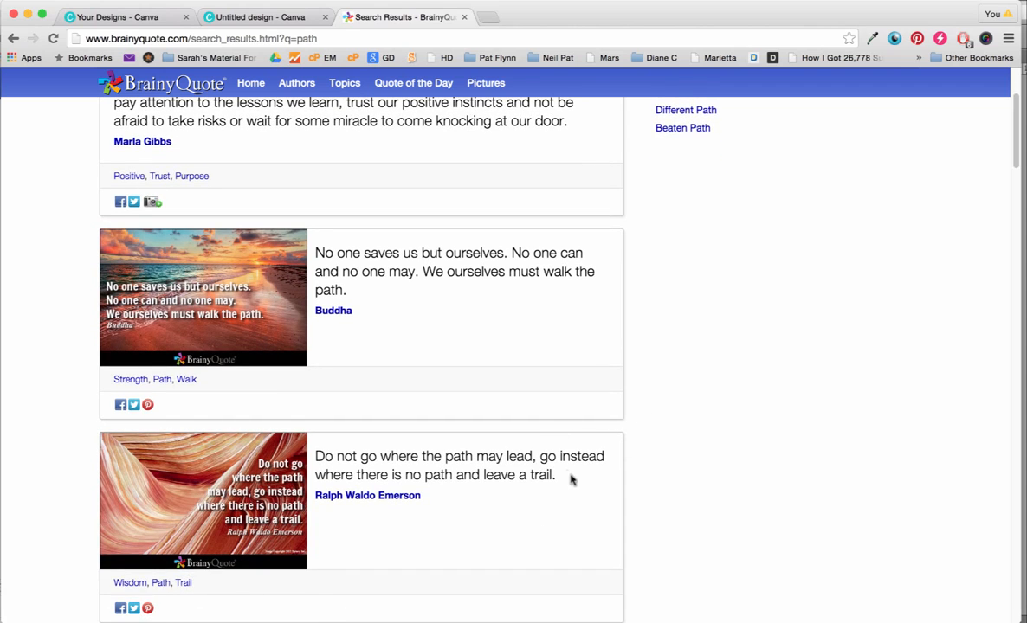
left_click_drag(558, 475, 315, 457)
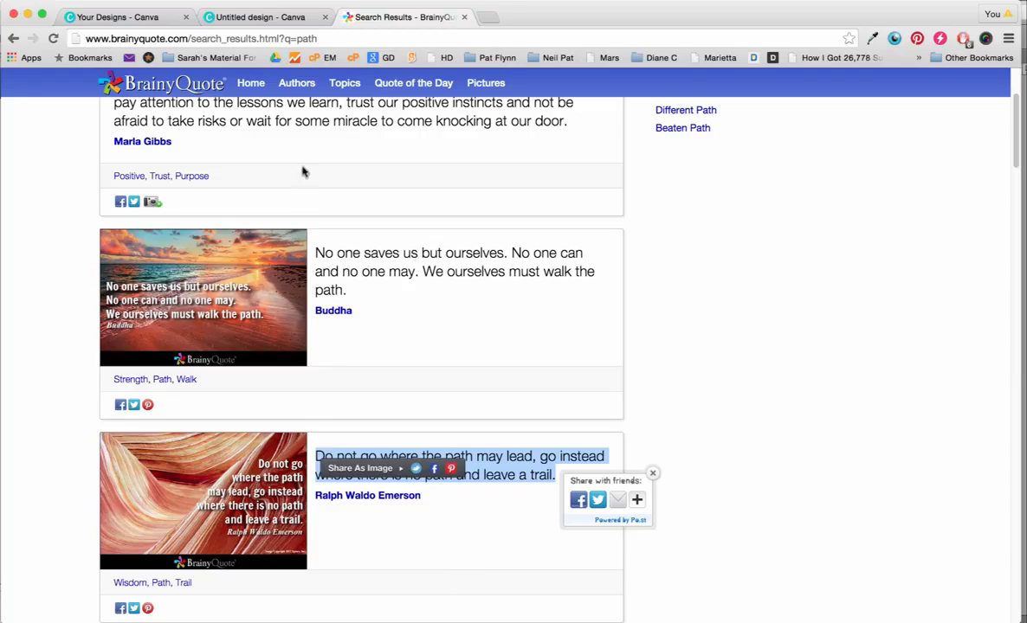
Return to the Canva design, replace the heading placeholder with the copied quote, and delete the appended "Read more at" source link.
left_click(264, 18)
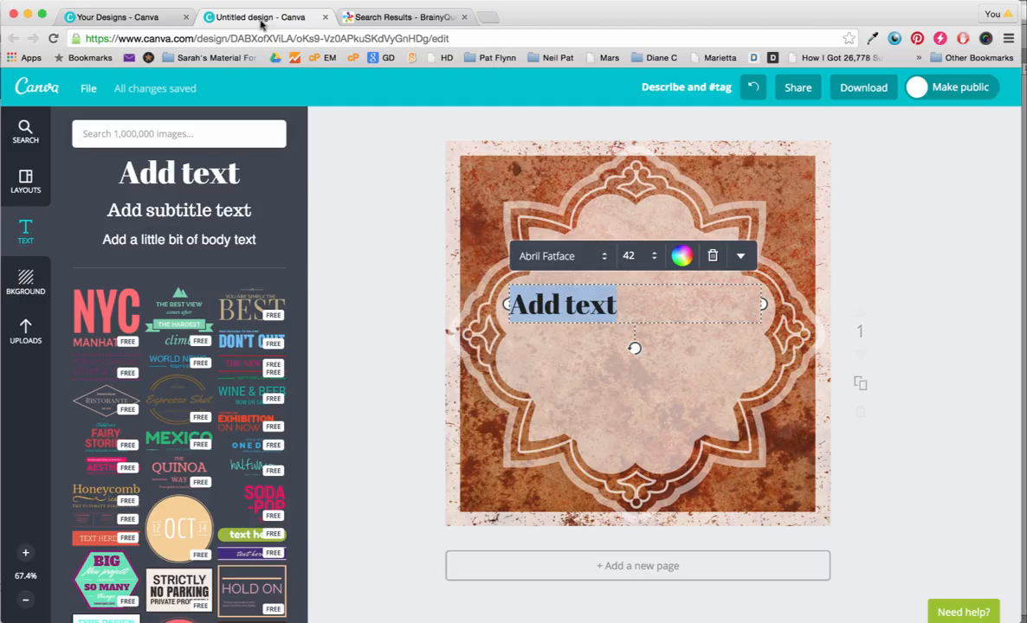
key("ctrl+v")
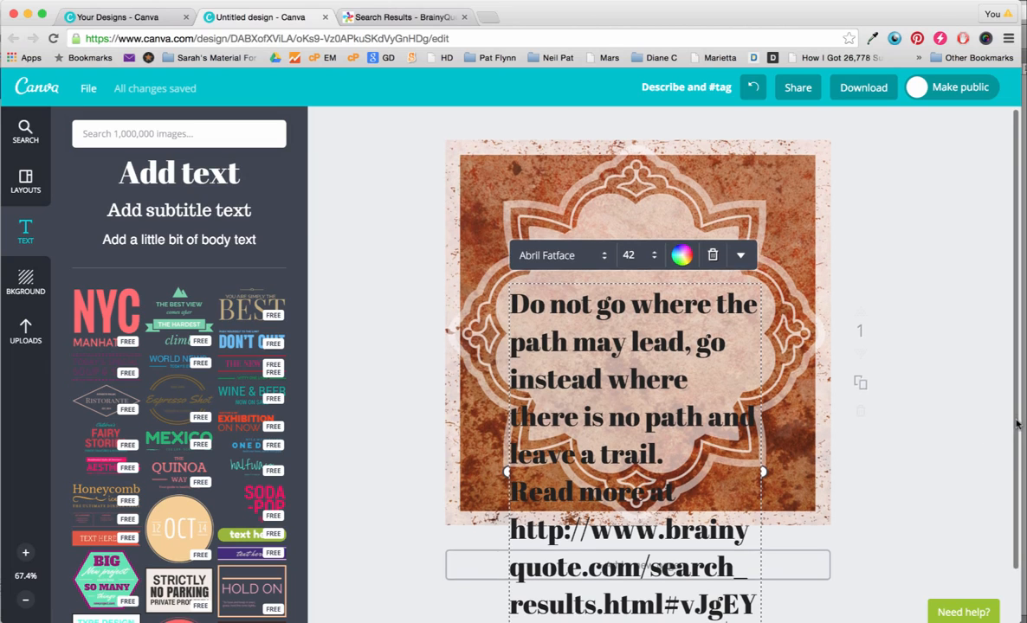
scroll(992, 529, "down", 2)
left_click_drag(666, 402, 736, 591)
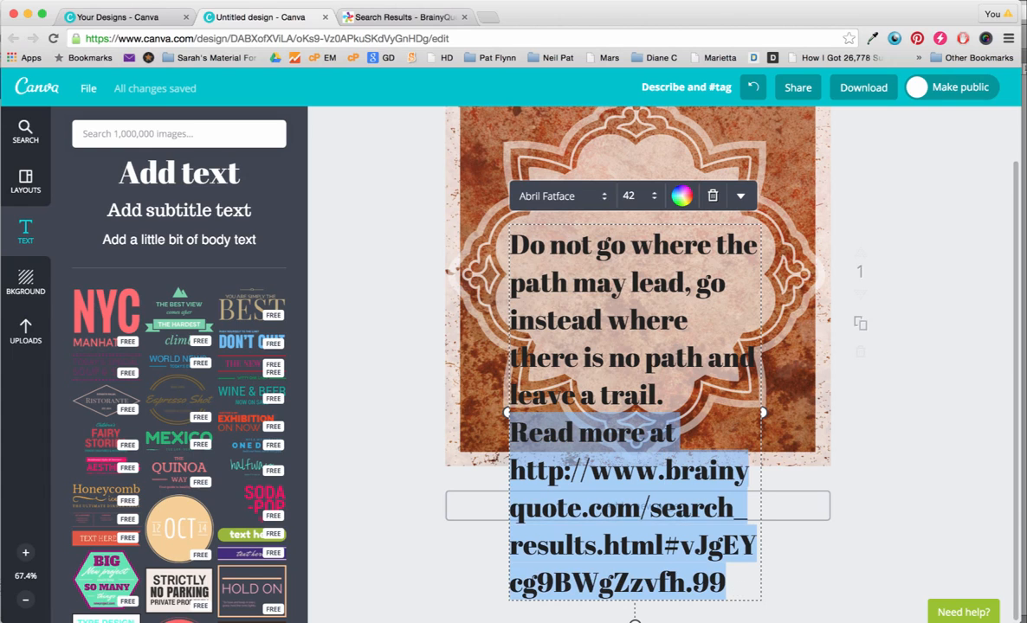
key("BackSpace")
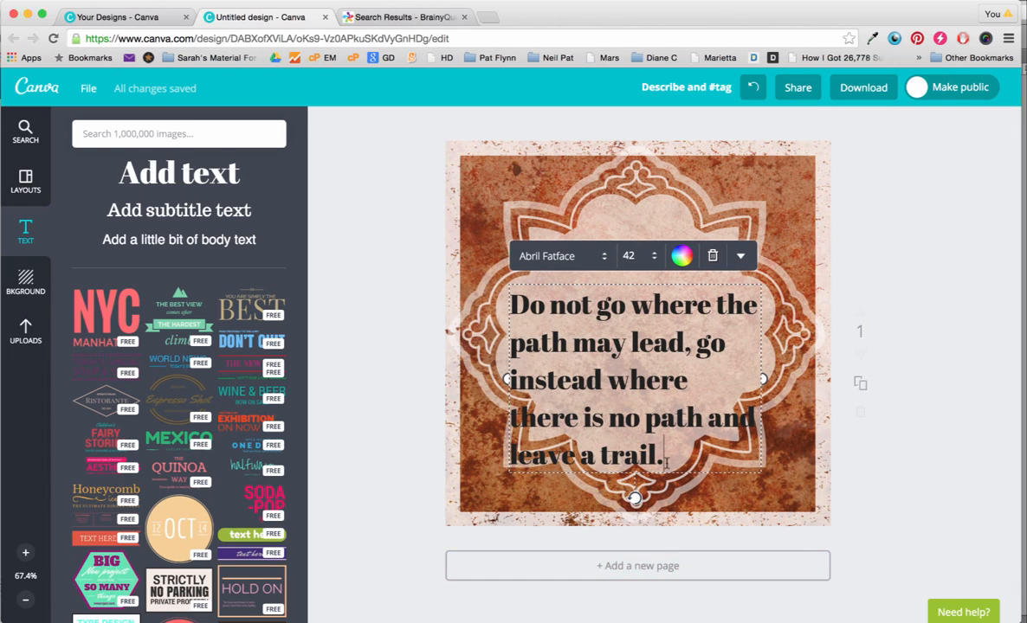
Center-align the quote text within its text box.
left_click_drag(667, 463, 464, 273)
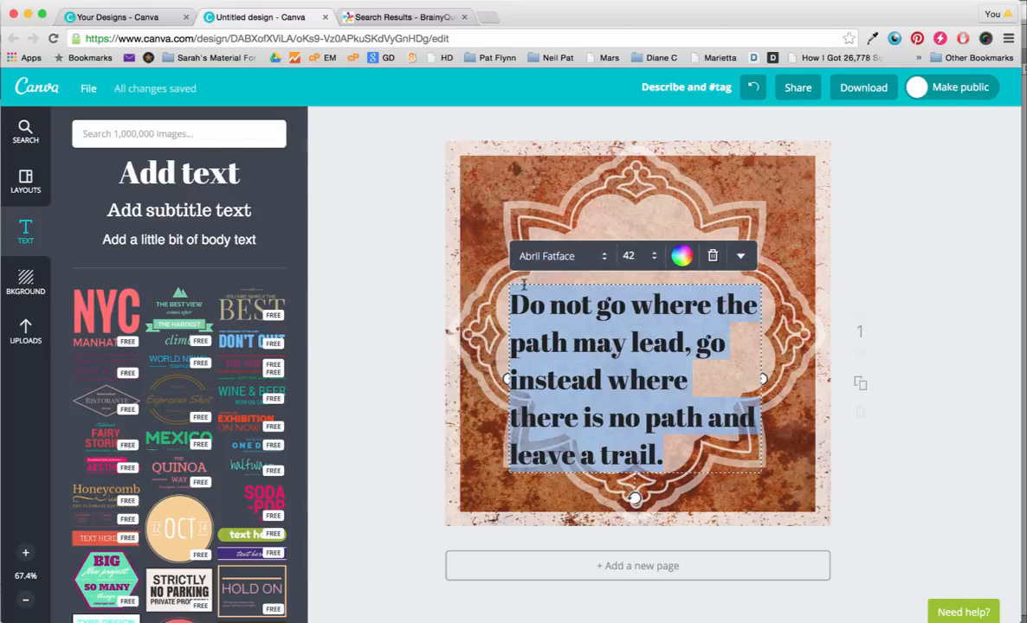
left_click(523, 284)
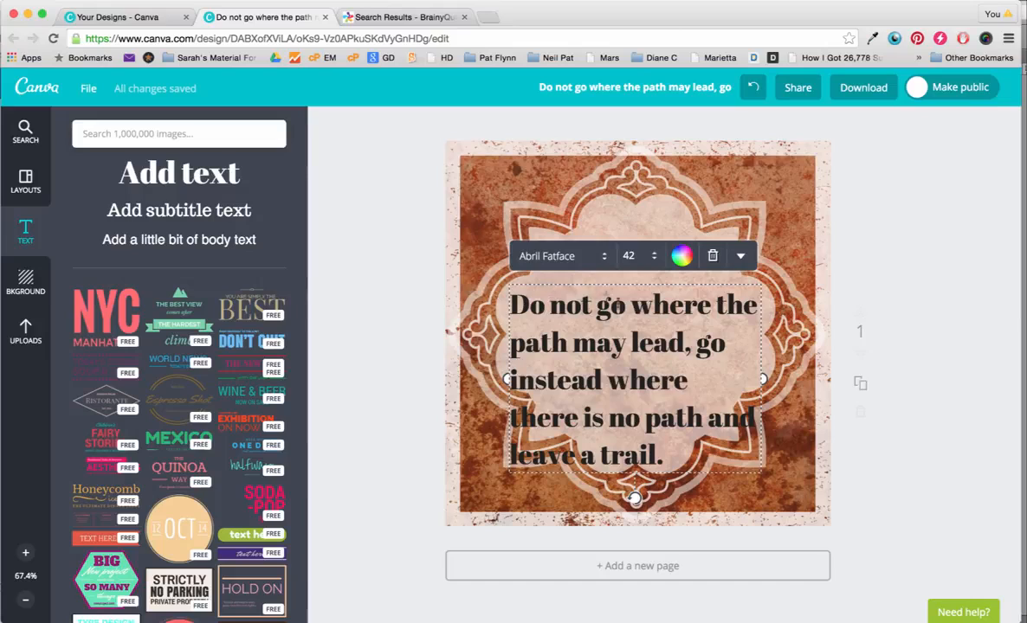
left_click(741, 258)
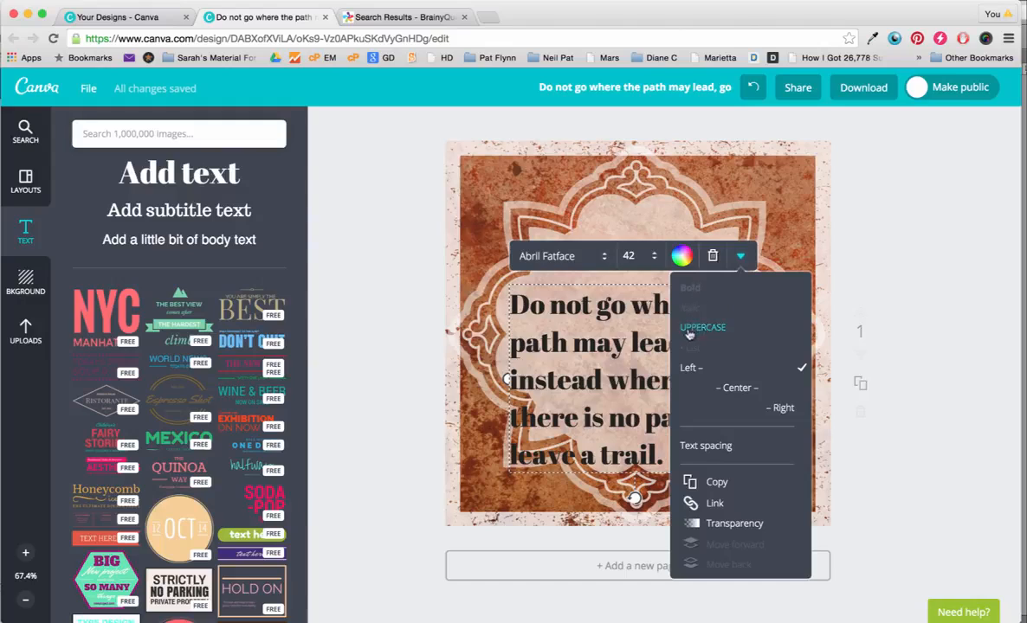
left_click(734, 395)
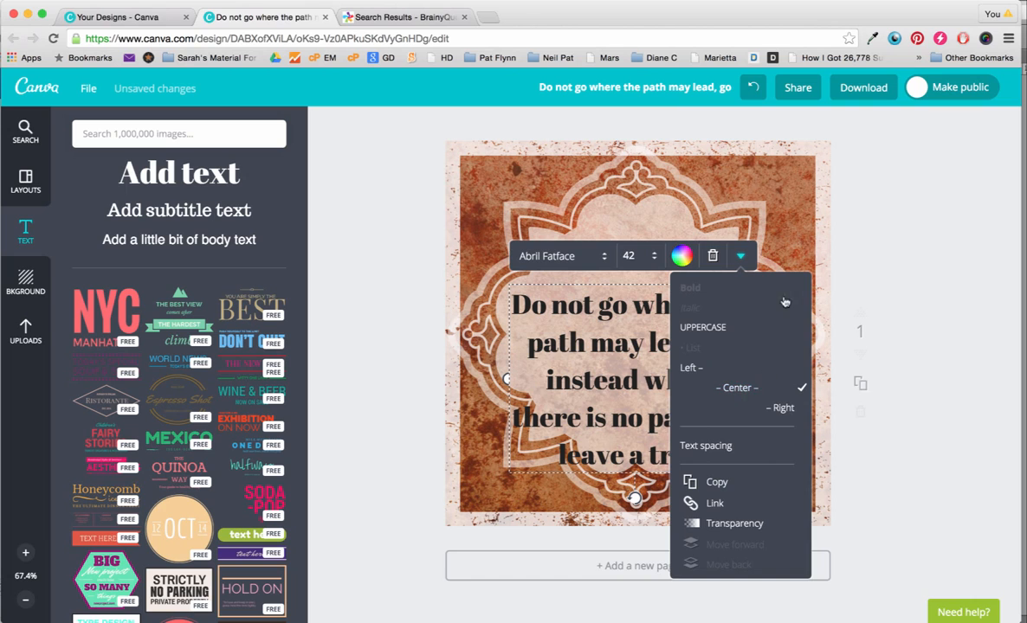
left_click(740, 257)
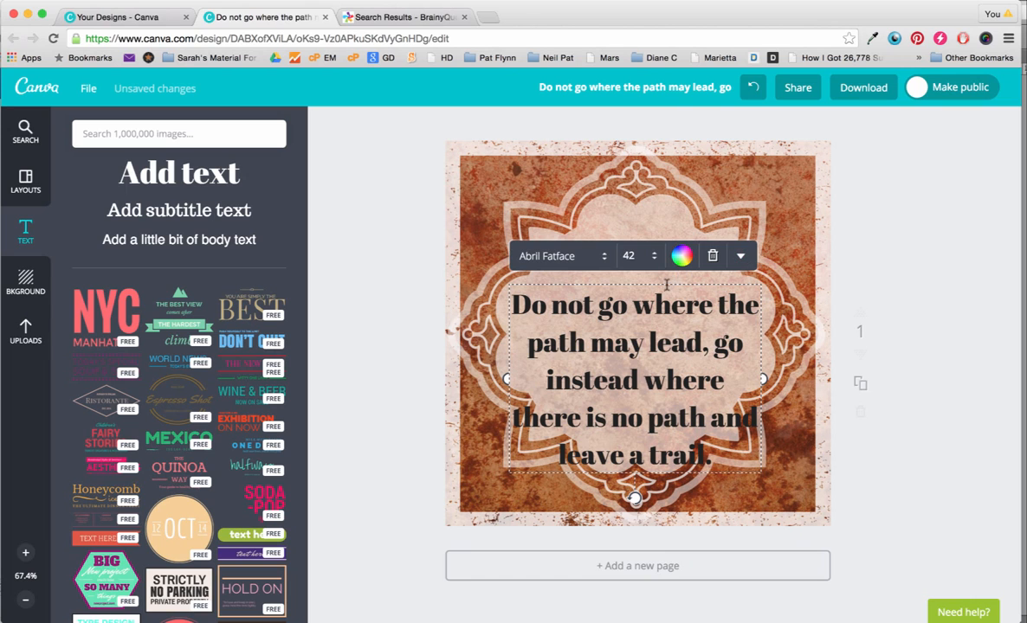
Move the quote up into the medallion and narrow its text box so the first line ends at "where".
mouse_move(664, 282)
left_mouse_down()
mouse_move(667, 239)
mouse_move(671, 271)
left_mouse_up()
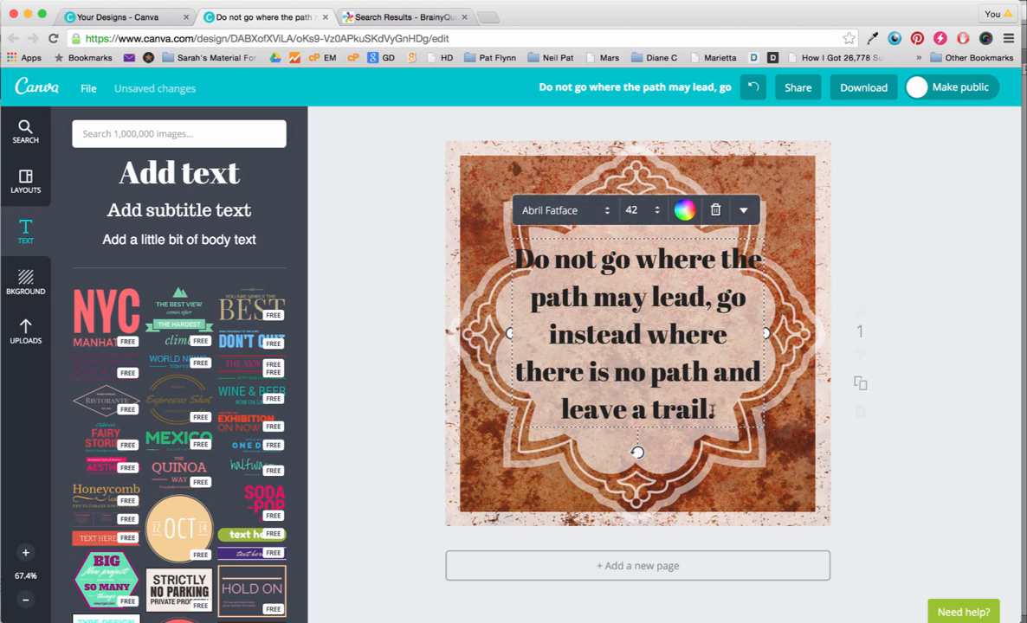
mouse_move(712, 410)
left_mouse_down()
mouse_move(637, 300)
mouse_move(723, 420)
mouse_move(721, 396)
mouse_move(716, 409)
left_mouse_up()
left_click_drag(762, 322, 746, 322)
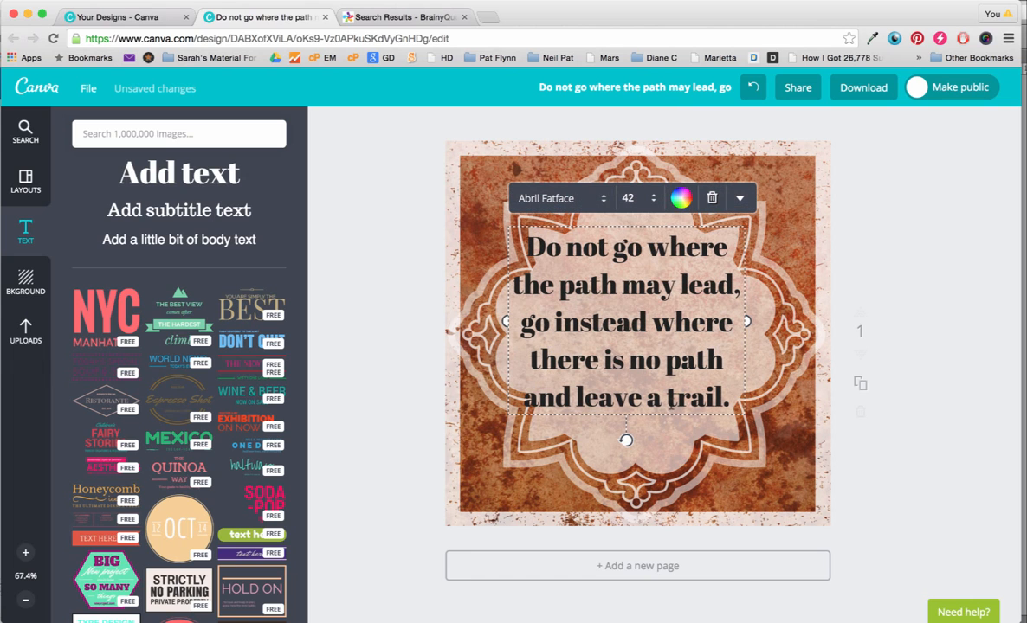
Change the whole quote's font to Aileron Heavy and its size to 24.
left_click_drag(676, 381, 603, 208)
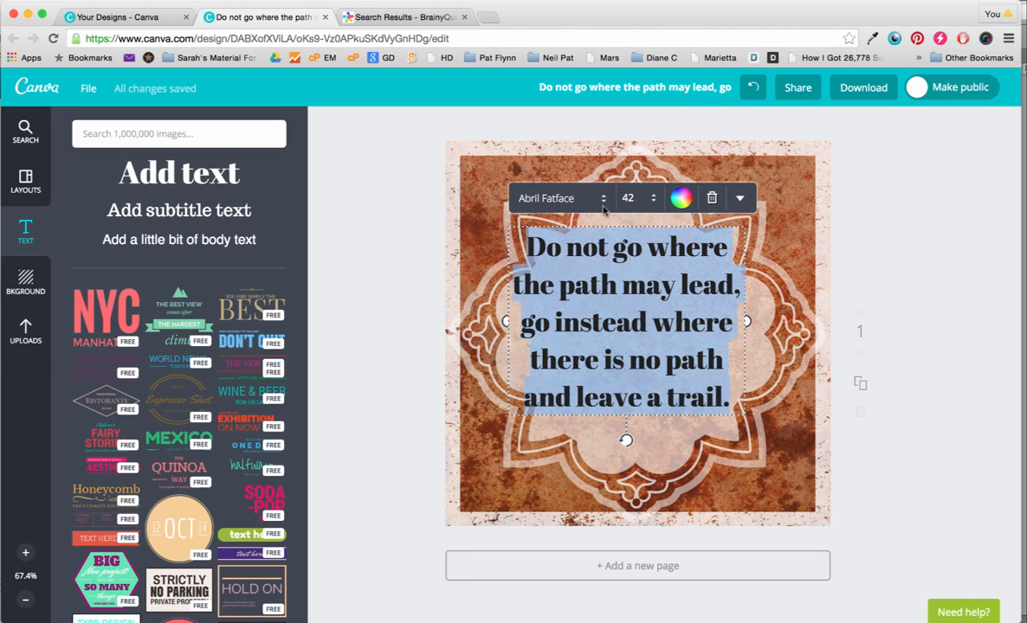
left_click(561, 198)
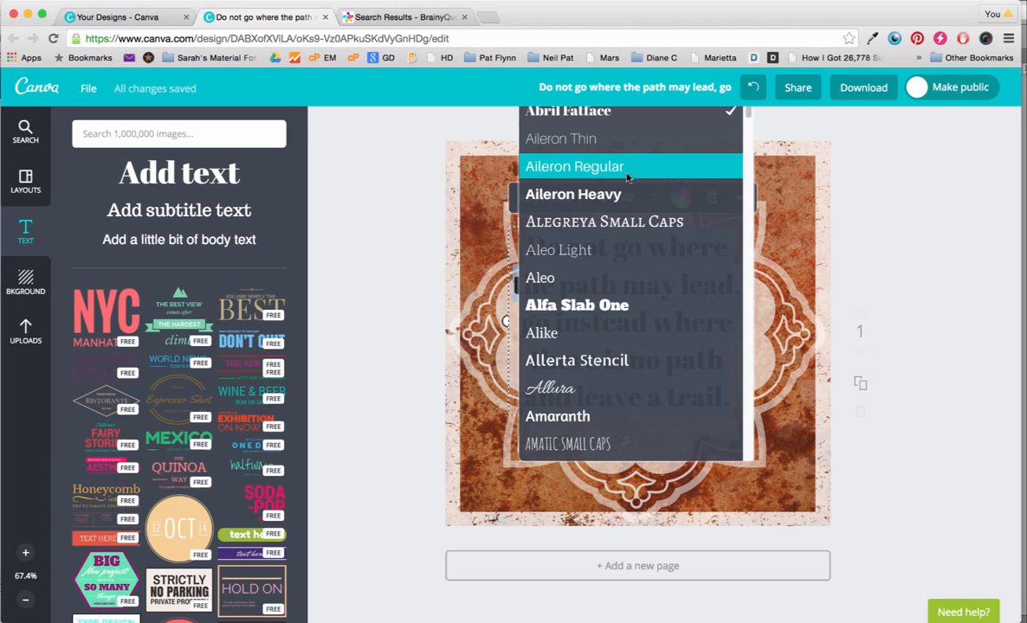
left_click(675, 194)
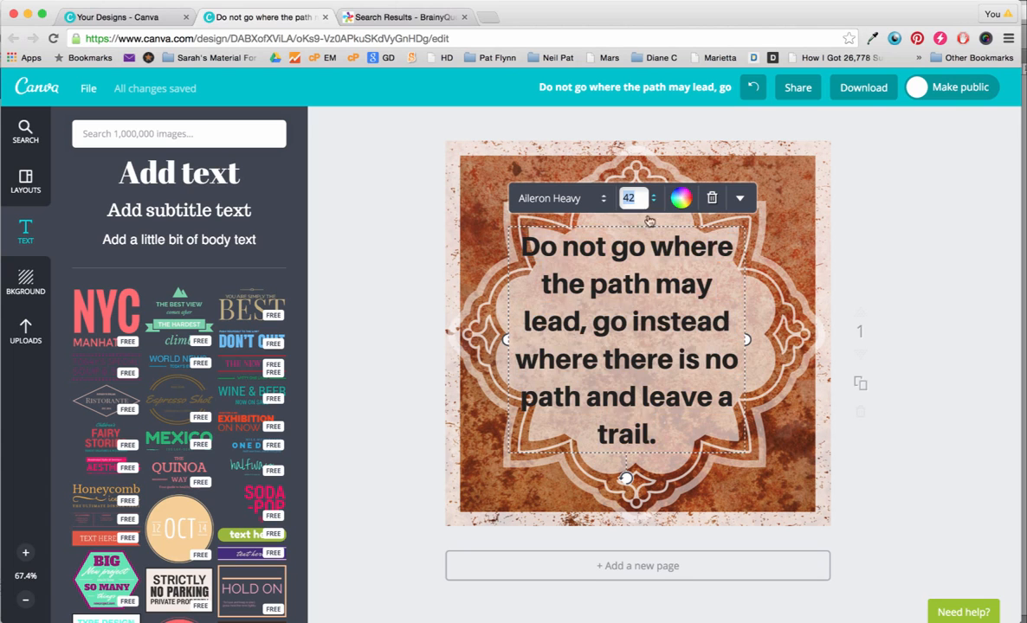
left_click(630, 198)
left_click(642, 322)
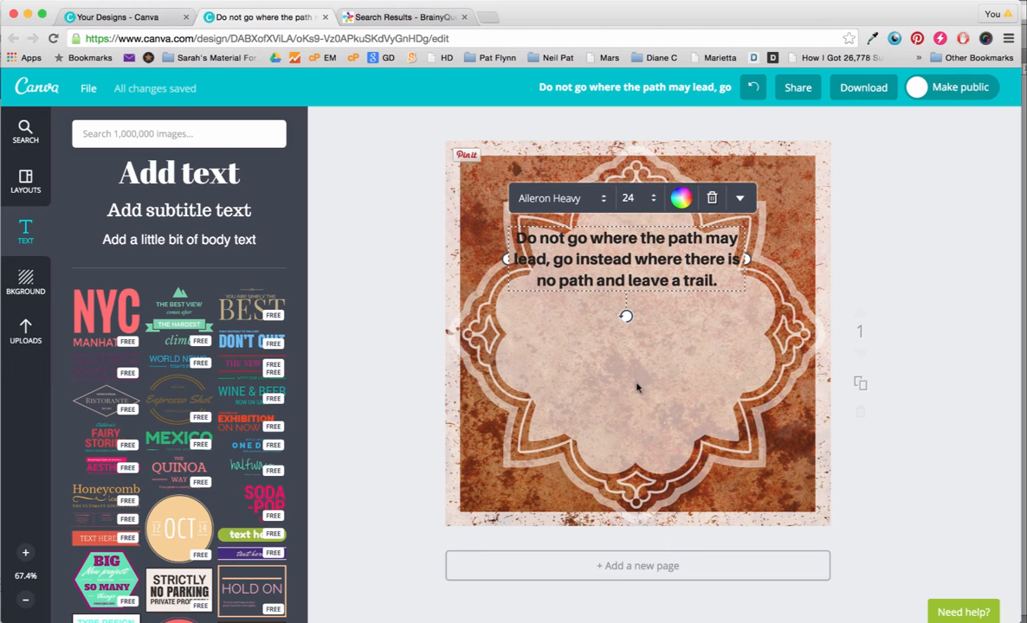
Set the quote's font size to 30.
left_click(630, 198)
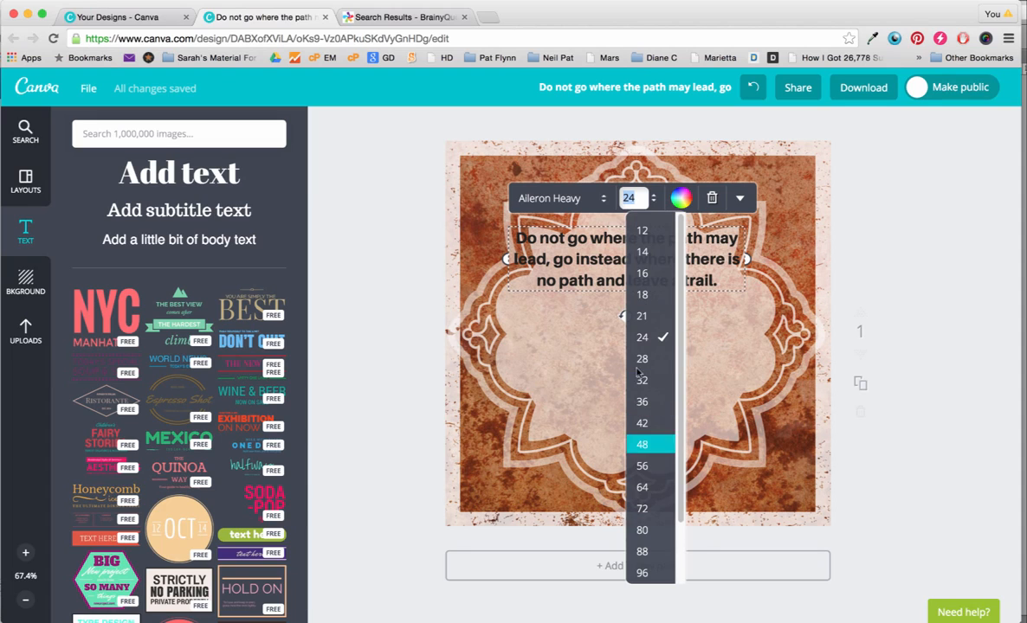
left_click(641, 198)
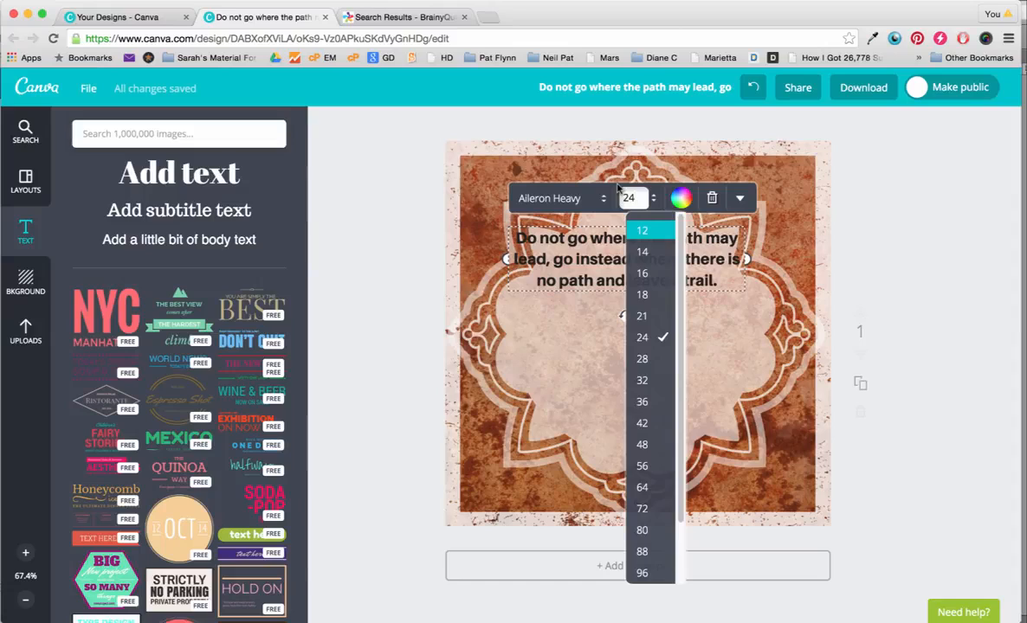
type("30")
key("Return")
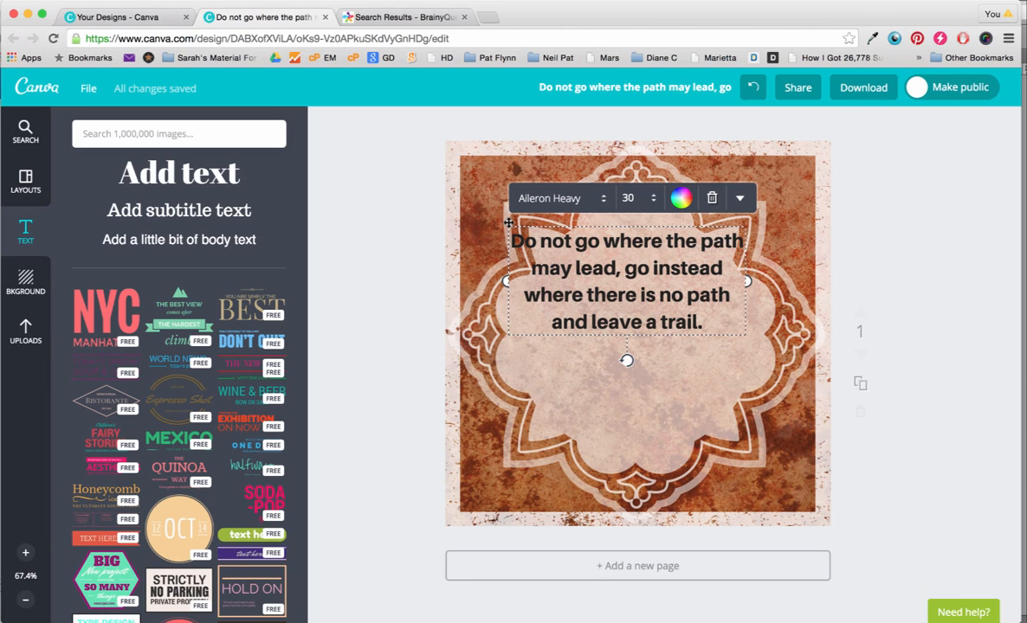
Adjust the quote box's width so the text wraps onto four lines, and center it in the medallion's upper half.
mouse_move(507, 226)
left_mouse_down()
mouse_move(504, 167)
mouse_move(511, 277)
mouse_move(522, 227)
mouse_move(518, 238)
left_mouse_up()
left_click_drag(758, 296, 744, 298)
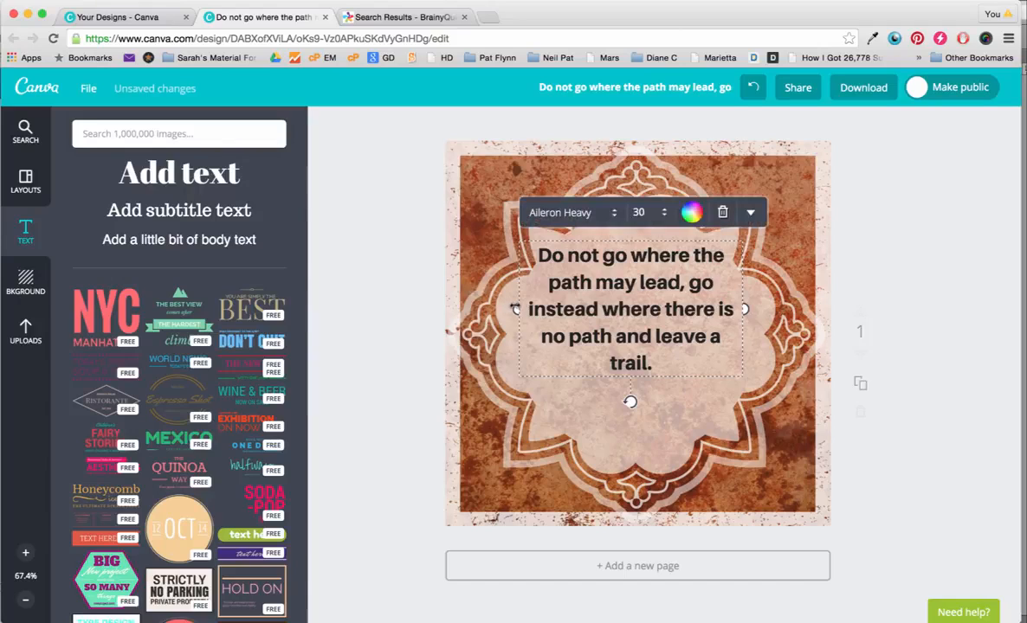
left_click_drag(610, 364, 652, 364)
left_click_drag(656, 365, 539, 254)
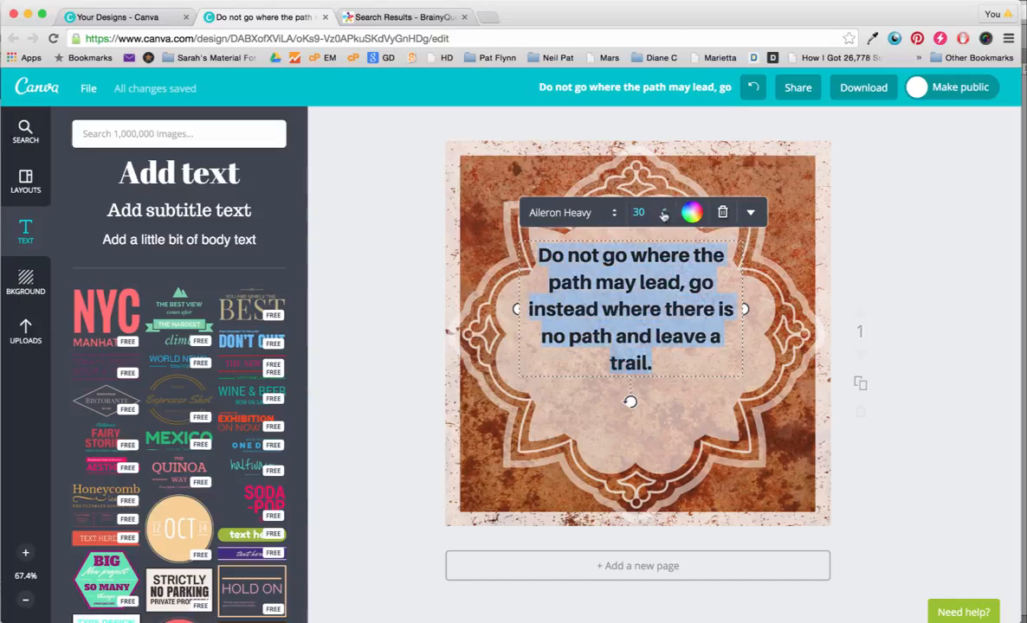
left_click_drag(743, 309, 750, 309)
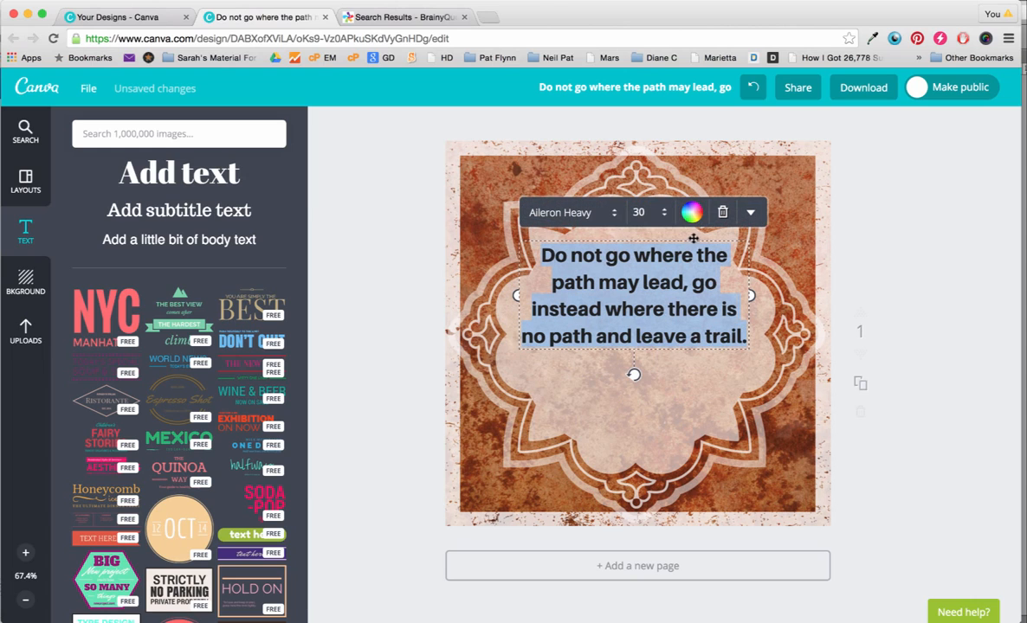
mouse_move(695, 242)
left_mouse_down()
mouse_move(693, 169)
mouse_move(697, 378)
mouse_move(698, 279)
mouse_move(685, 235)
mouse_move(667, 234)
mouse_move(692, 232)
left_mouse_up()
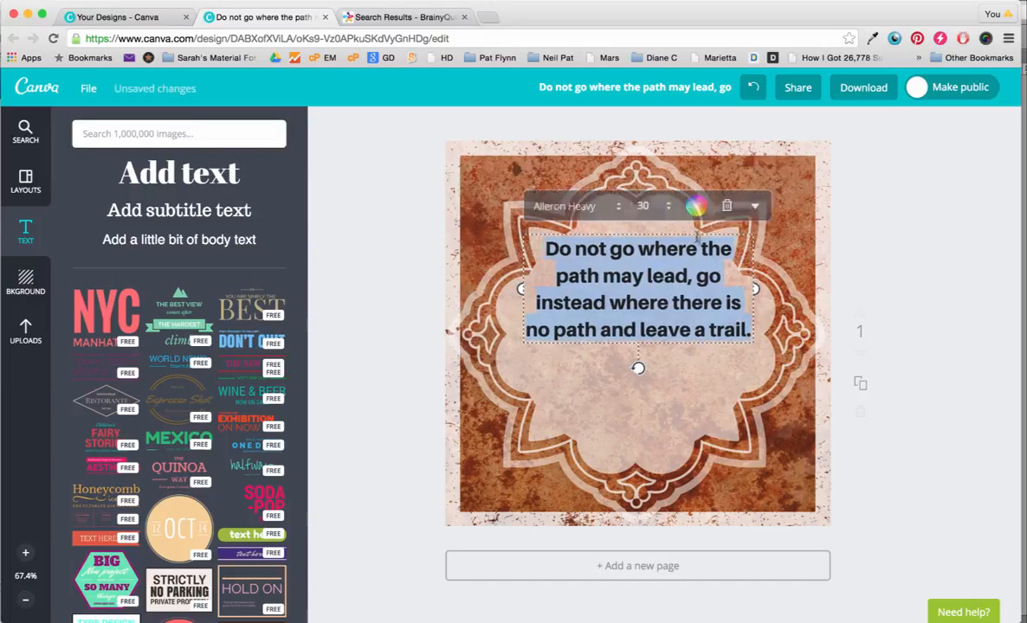
left_click(691, 386)
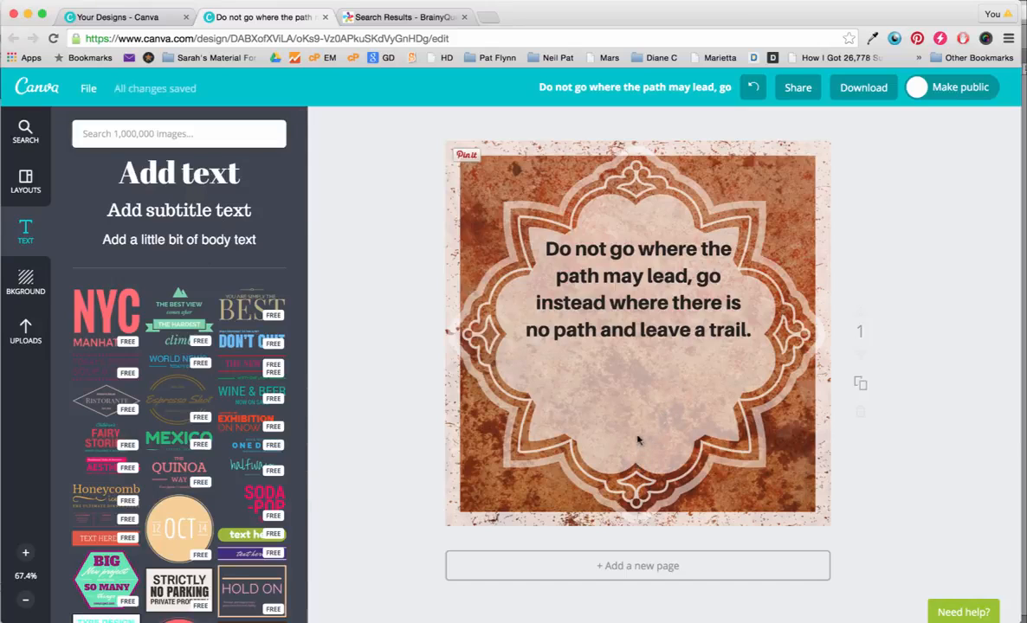
Add a body text box to the design and move it just below the quote.
left_click(649, 336)
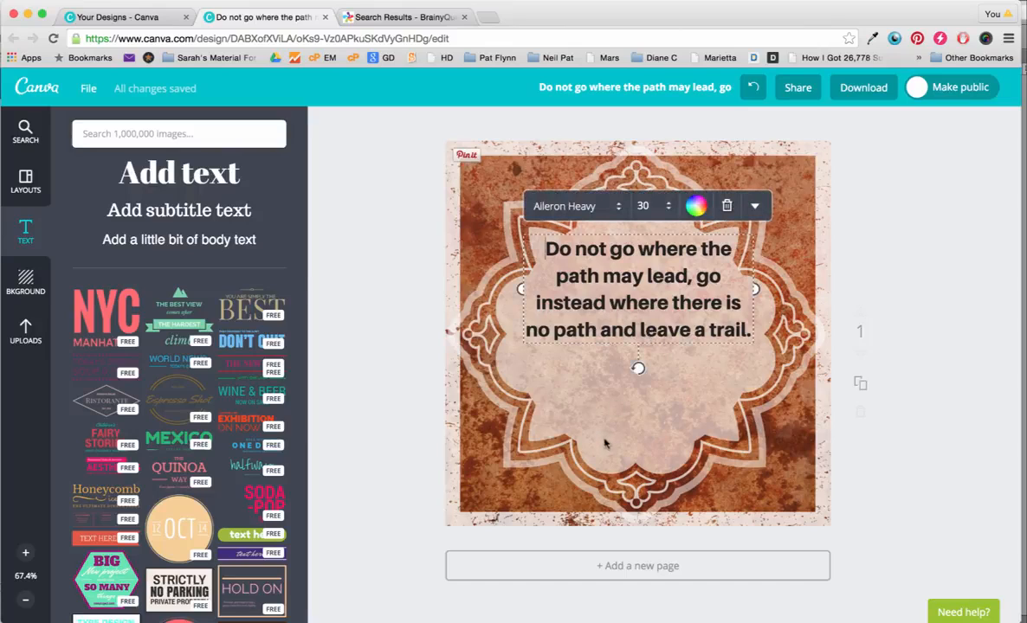
type("t")
key("BackSpace")
left_click(495, 443)
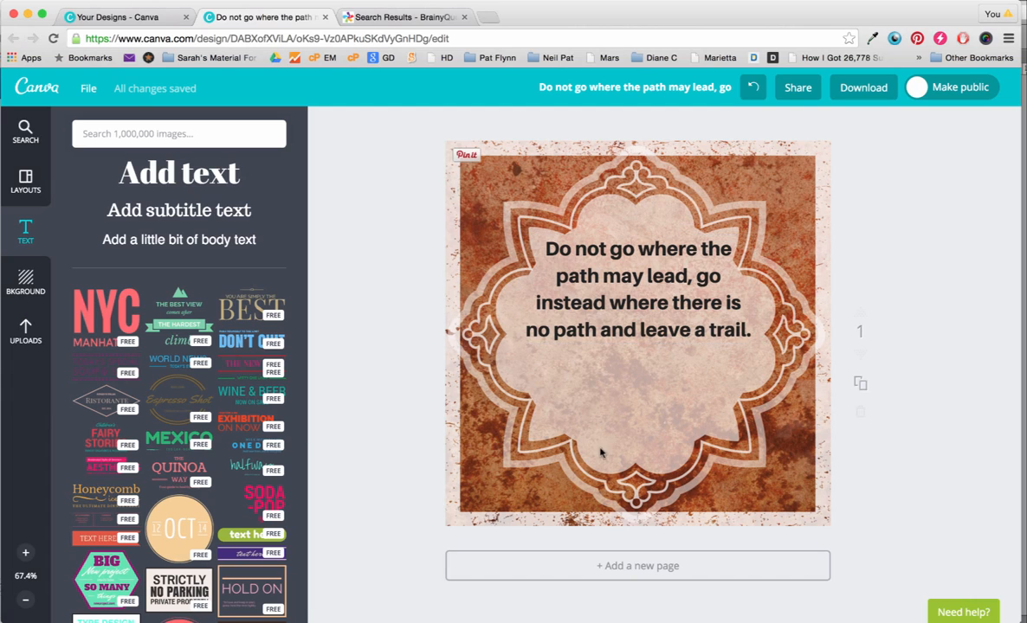
key("t")
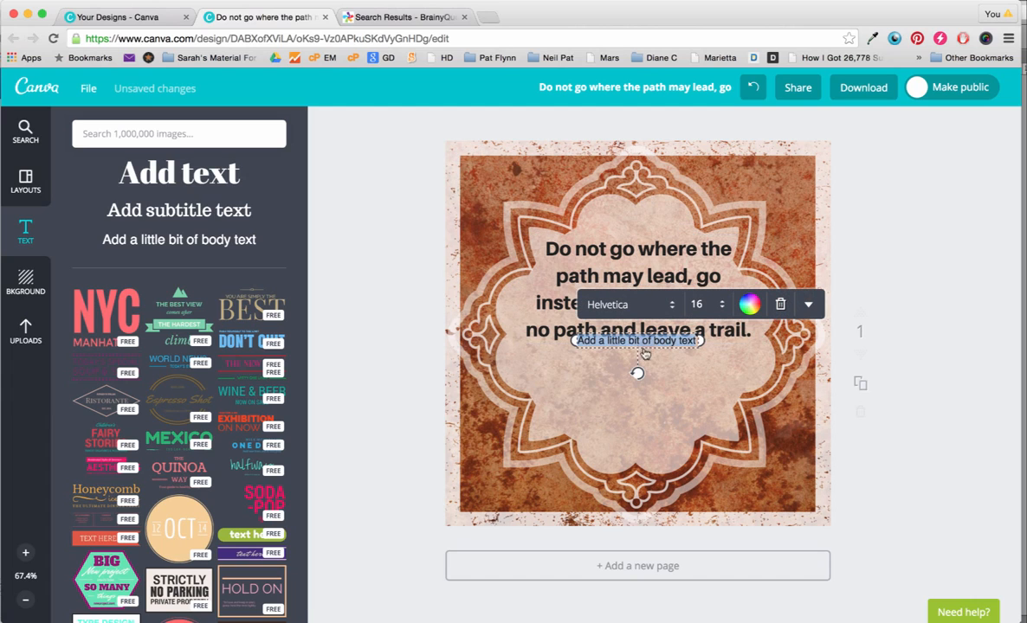
left_click_drag(637, 345, 634, 384)
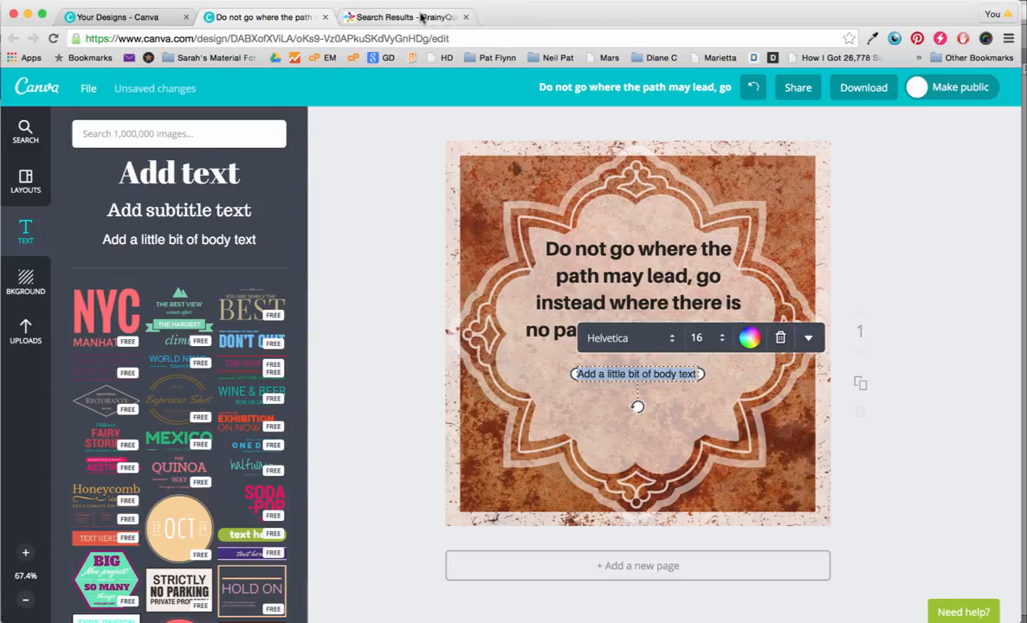
Copy the author name "Ralph Waldo Emerson" from the BrainyQuote results tab and paste it over the body text placeholder in Canva.
left_click(422, 18)
left_click(499, 367)
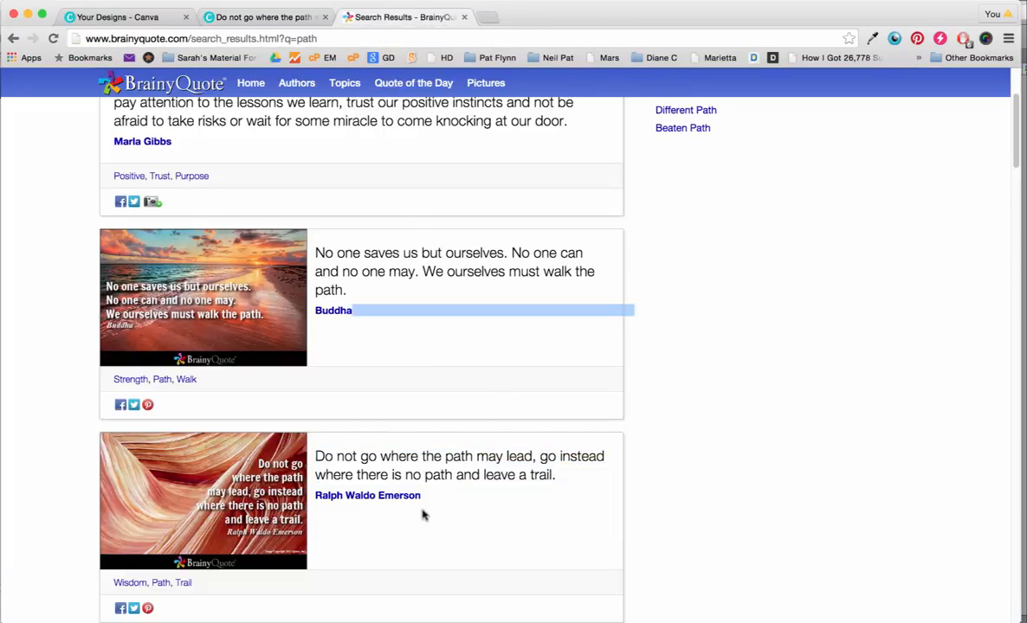
left_click_drag(423, 500, 315, 500)
key("super+c")
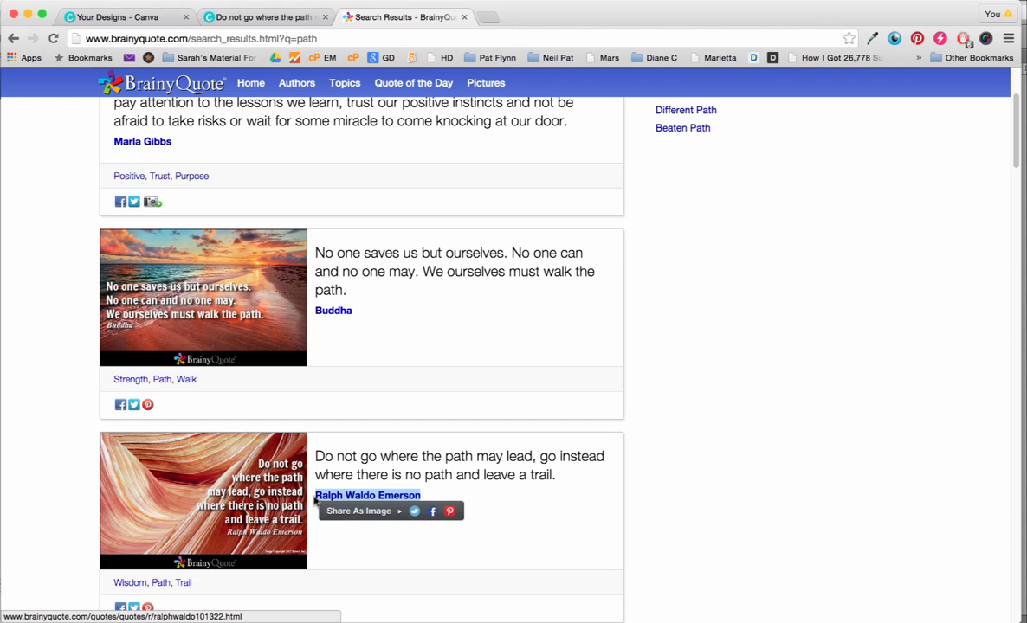
left_click(240, 19)
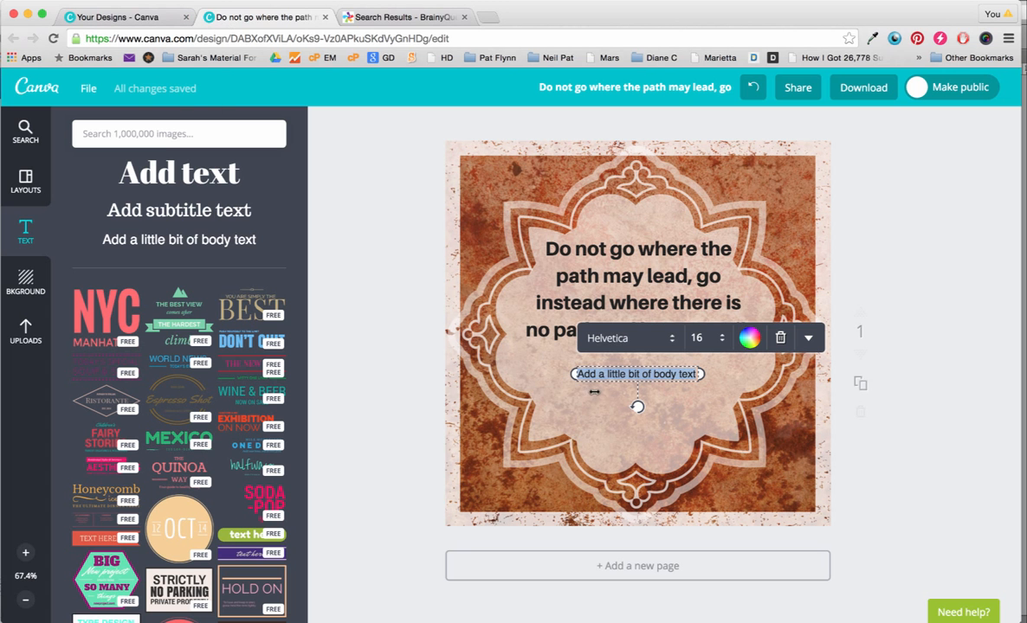
key("super+v")
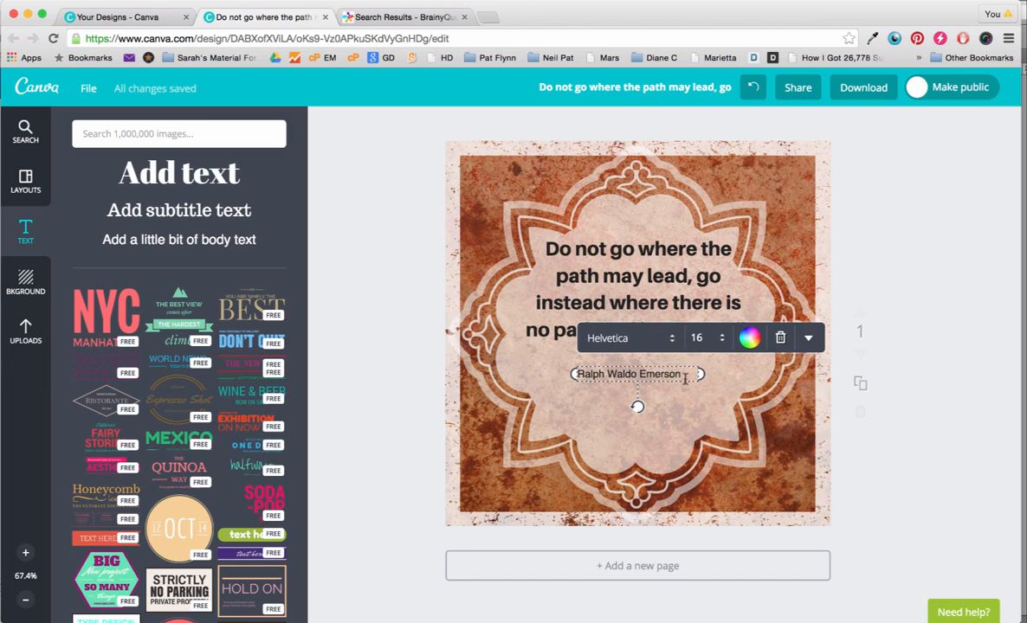
Style the author name in Great Vibes at size 24 and move it slightly lower beneath the quote.
key("super+a")
left_click(670, 344)
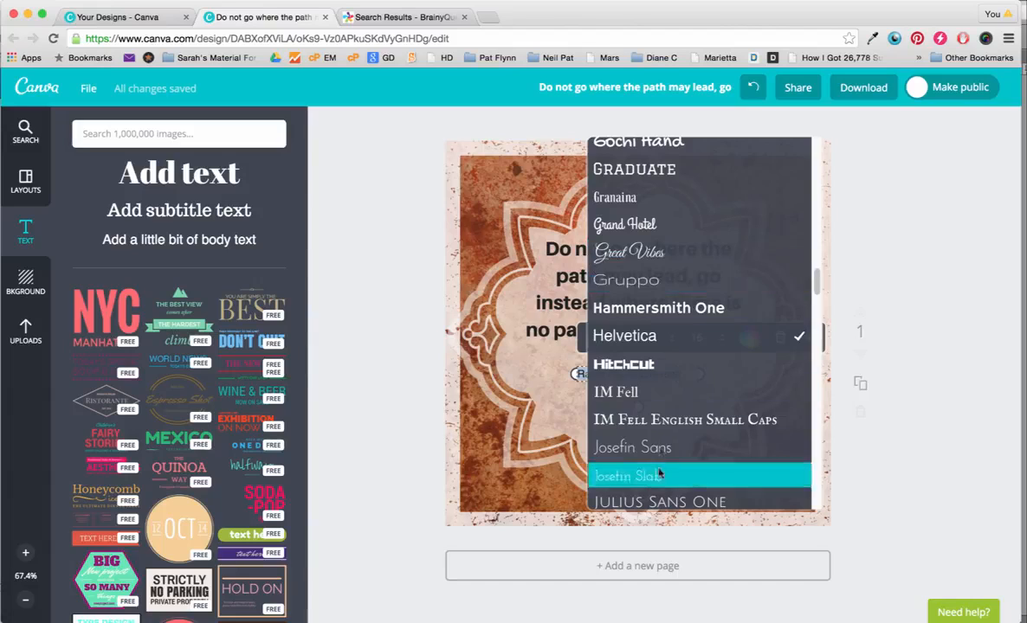
left_click(668, 252)
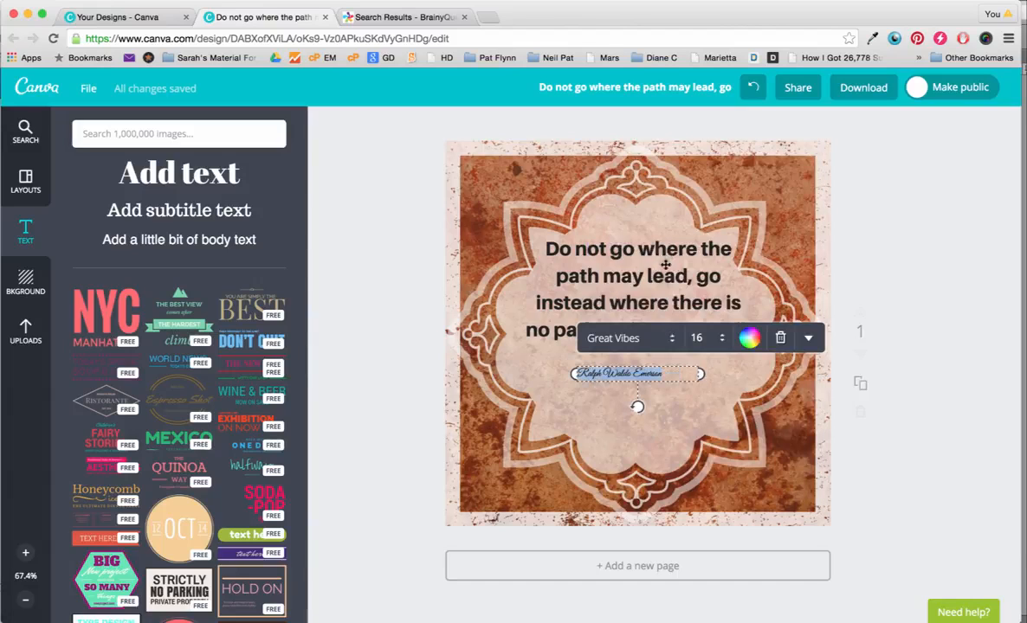
left_click(722, 339)
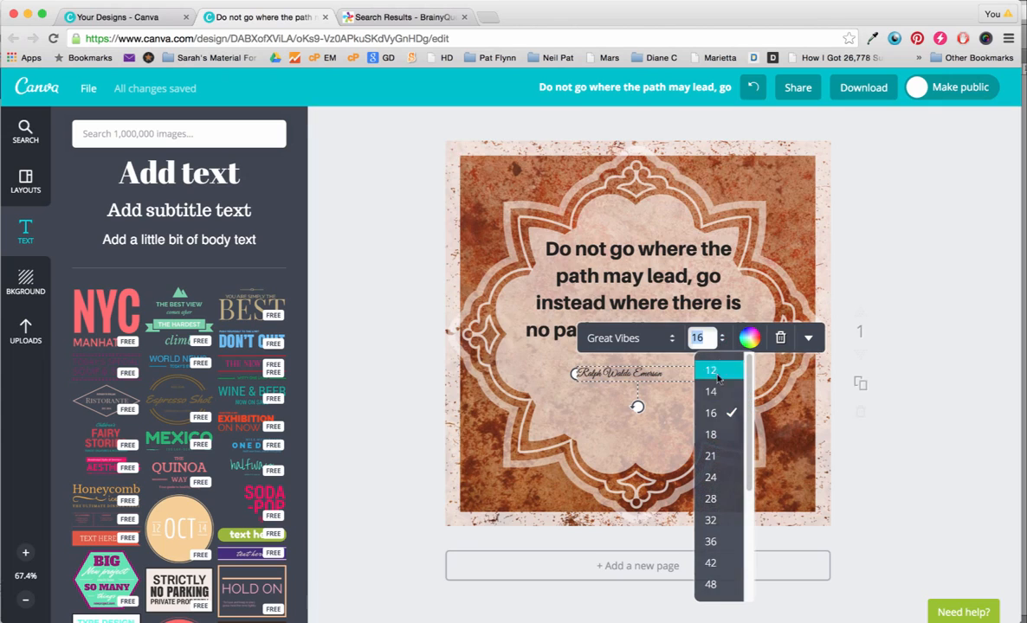
left_click(711, 479)
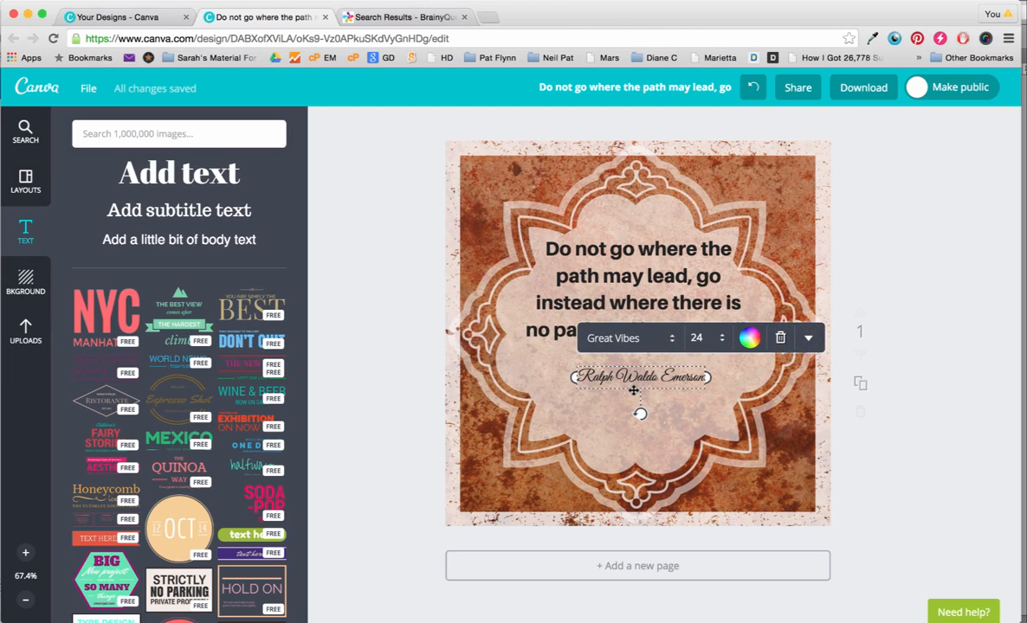
left_click_drag(632, 390, 633, 407)
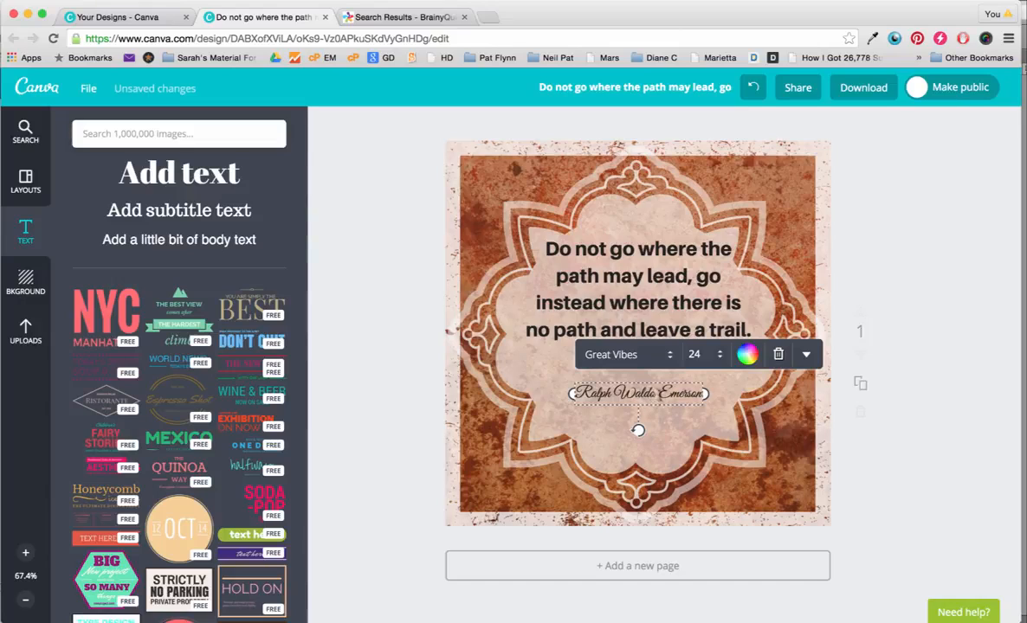
Recolor the quote text with a custom dark reddish brown, color code 7c260c.
left_click(677, 303)
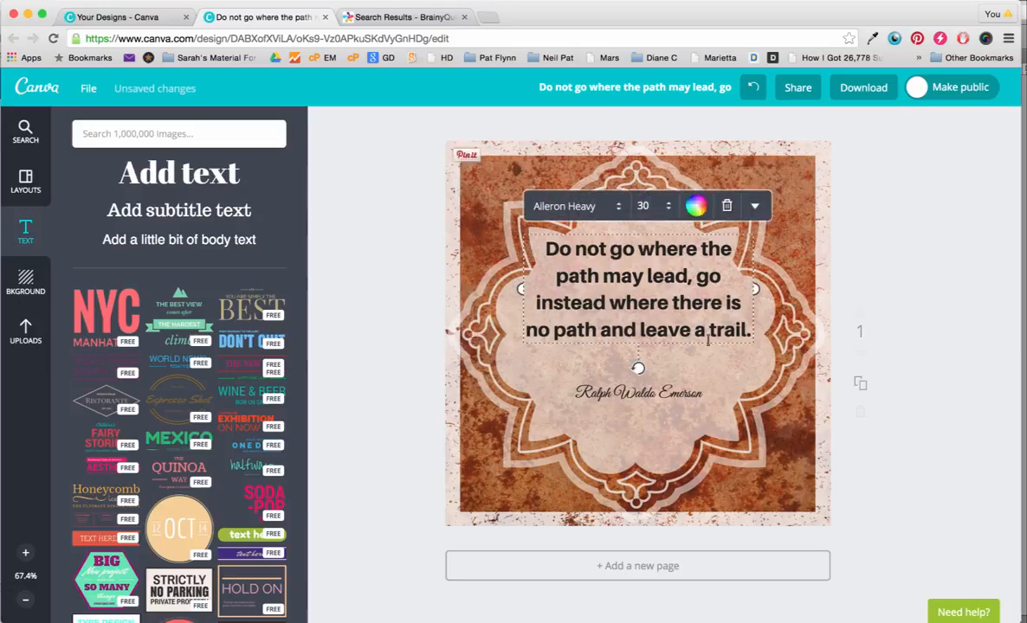
left_click(696, 208)
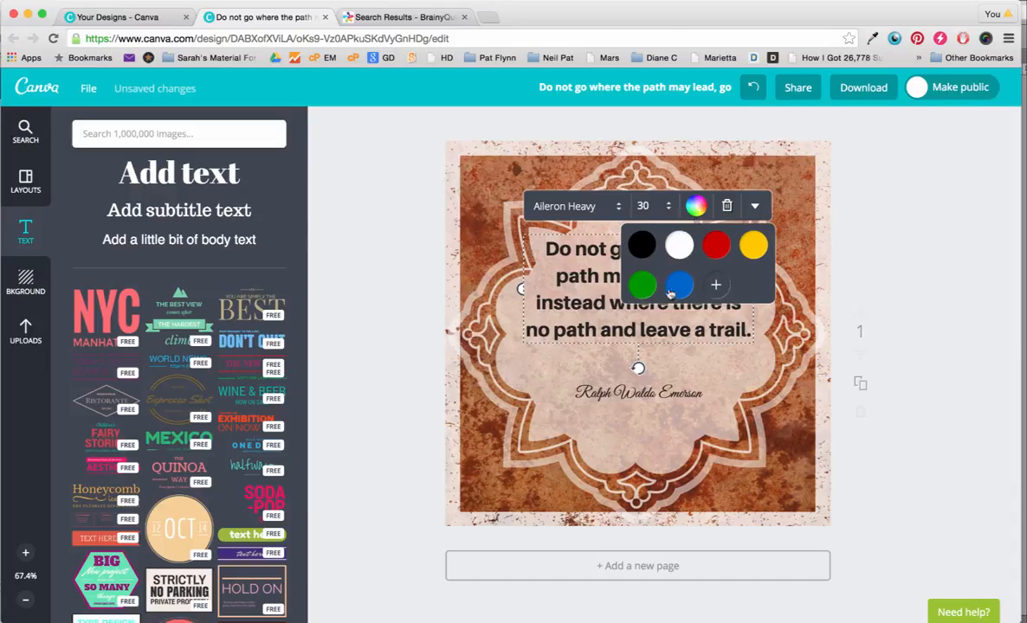
left_click(715, 285)
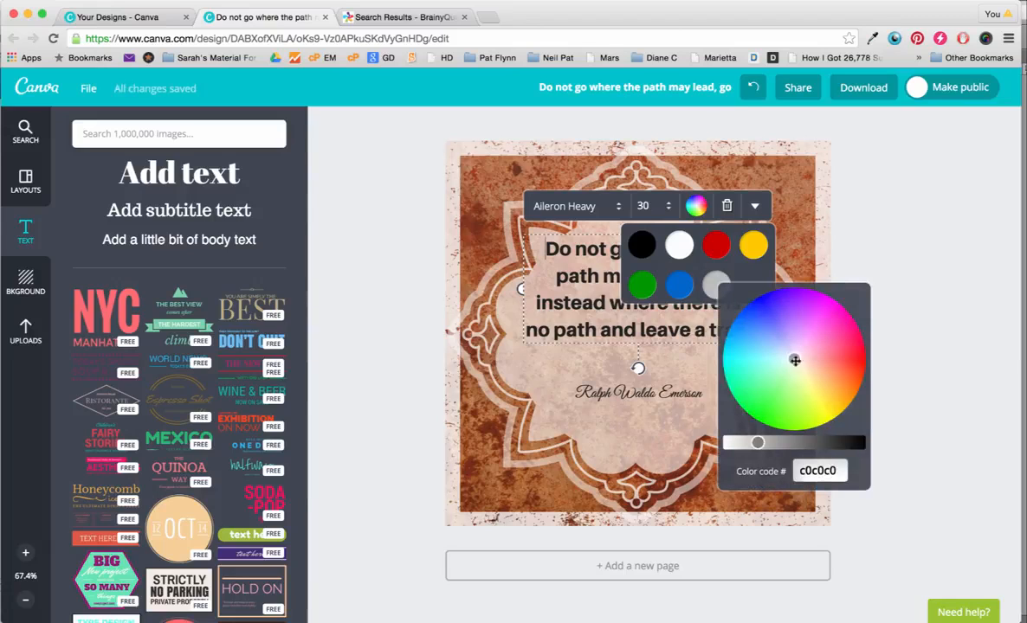
left_click_drag(793, 362, 854, 370)
left_click_drag(757, 442, 790, 443)
left_click_drag(849, 361, 845, 372)
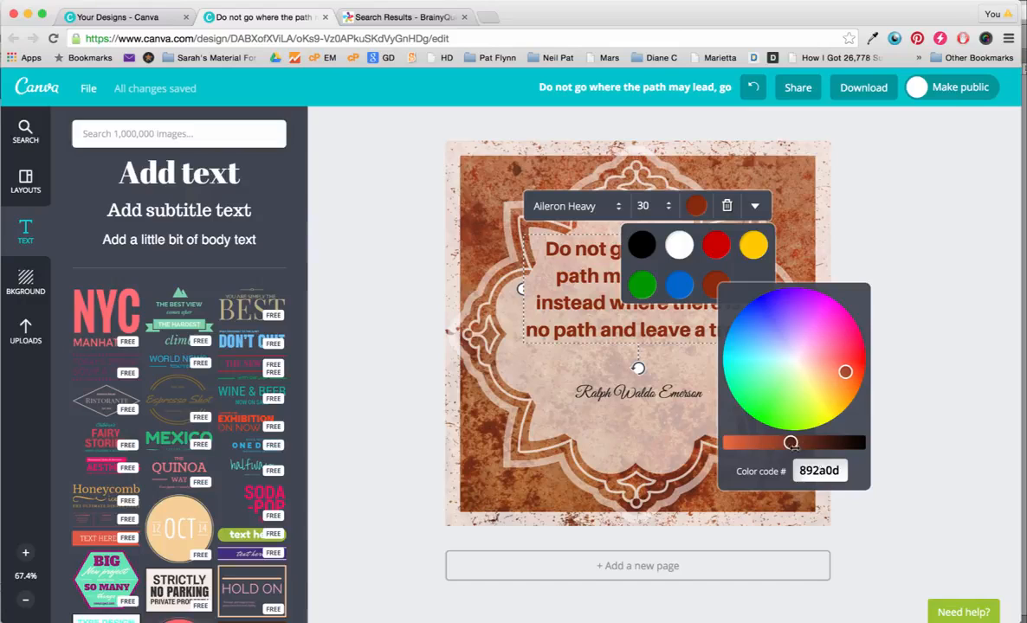
left_click_drag(791, 443, 797, 442)
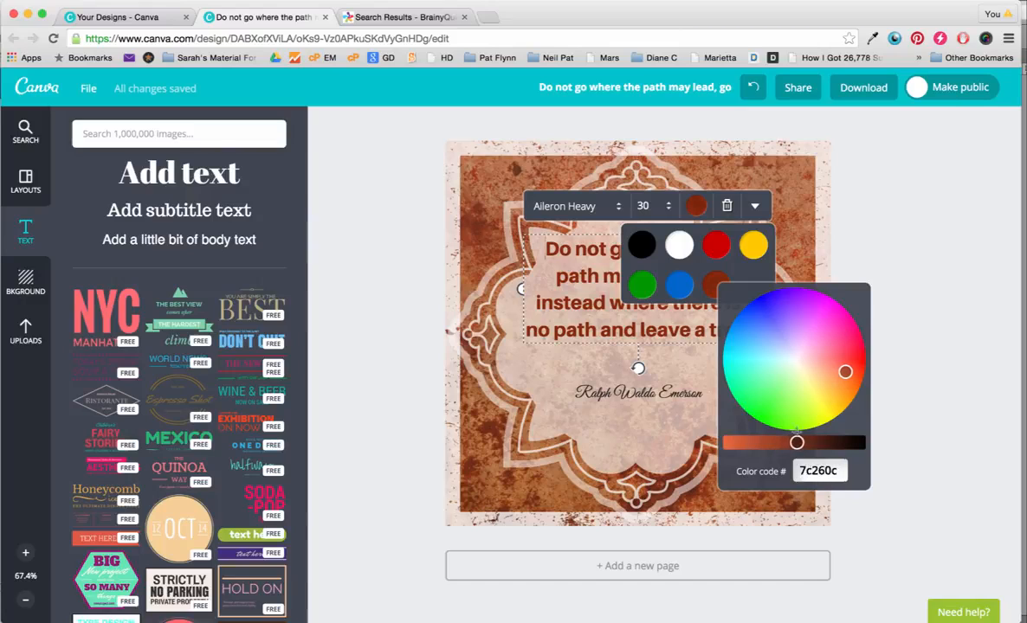
left_click(744, 272)
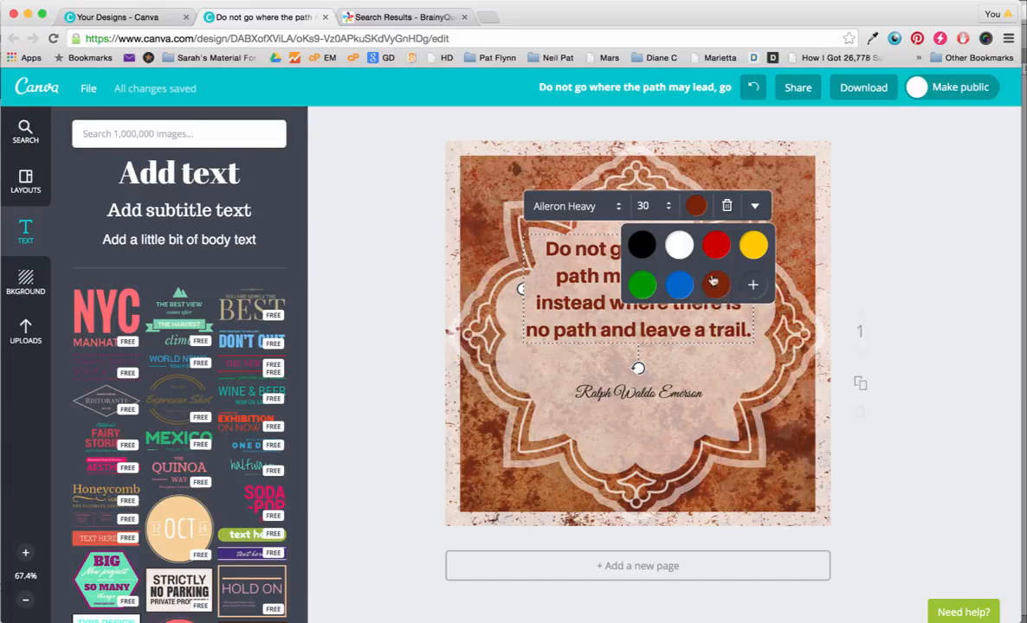
left_click(694, 206)
Recolor the author name beneath the quote with a custom orange, color code ce5c14.
left_click(658, 393)
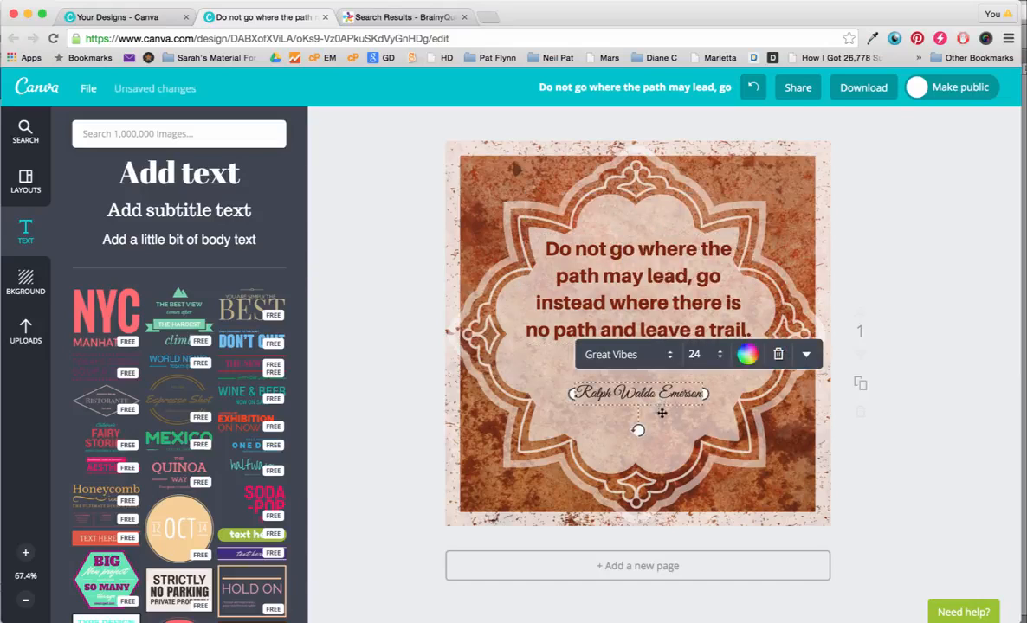
left_click(748, 356)
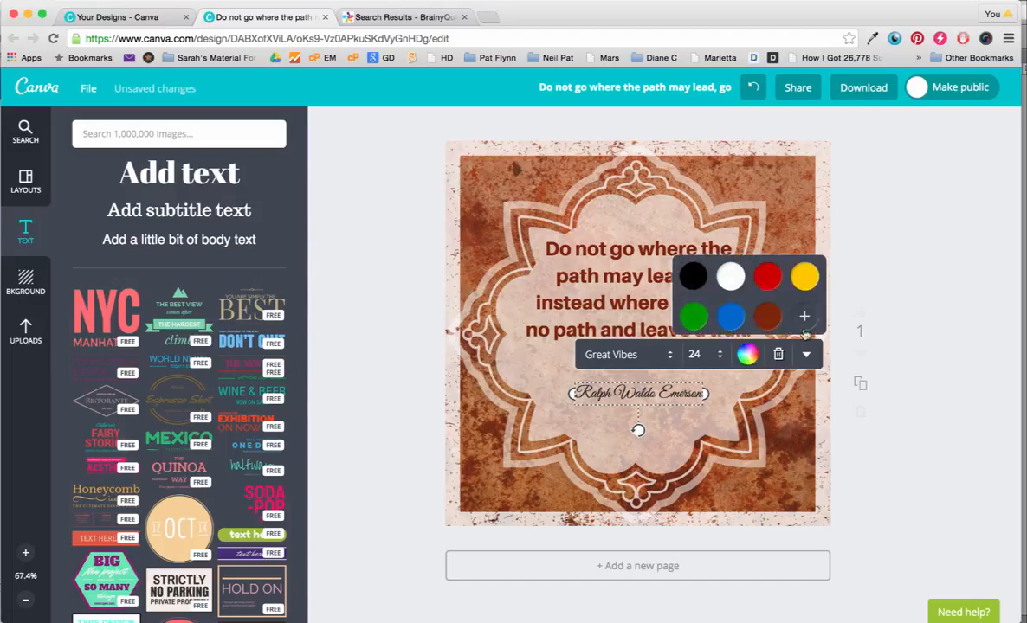
left_click(804, 319)
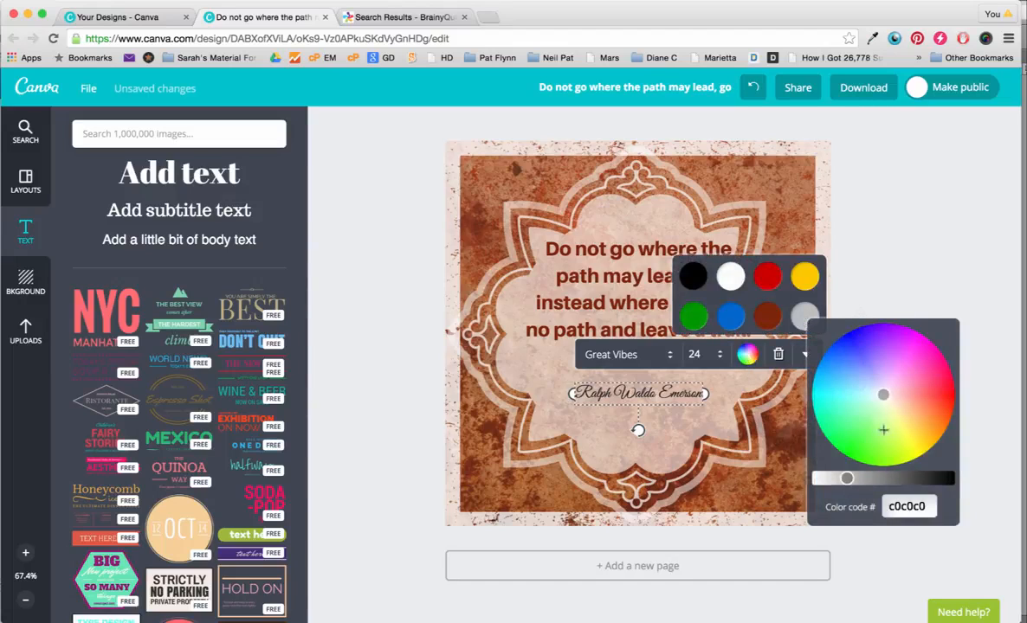
left_click_drag(883, 395, 931, 415)
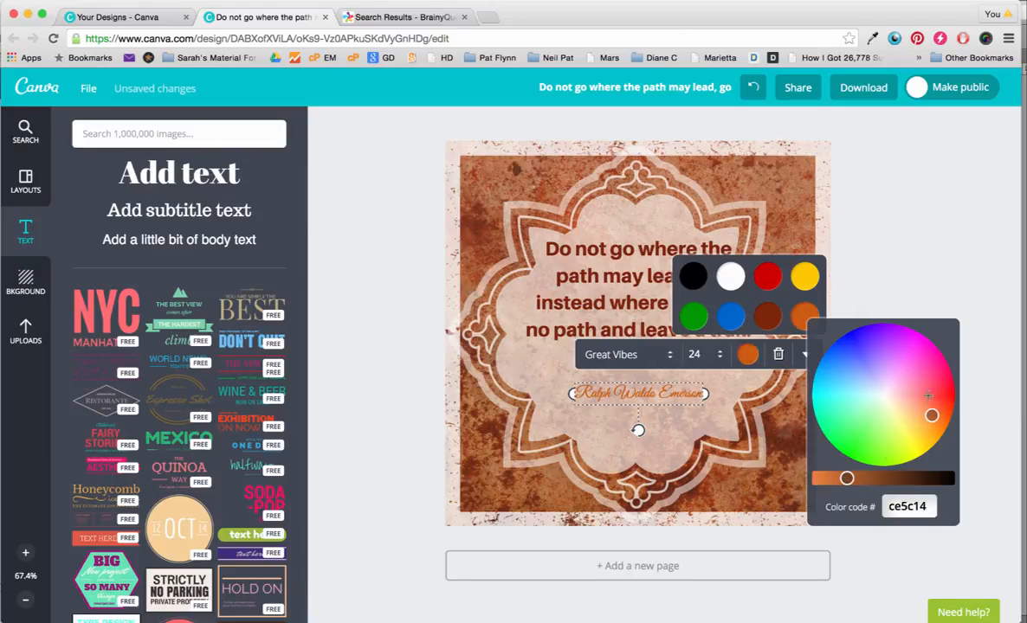
left_click(827, 313)
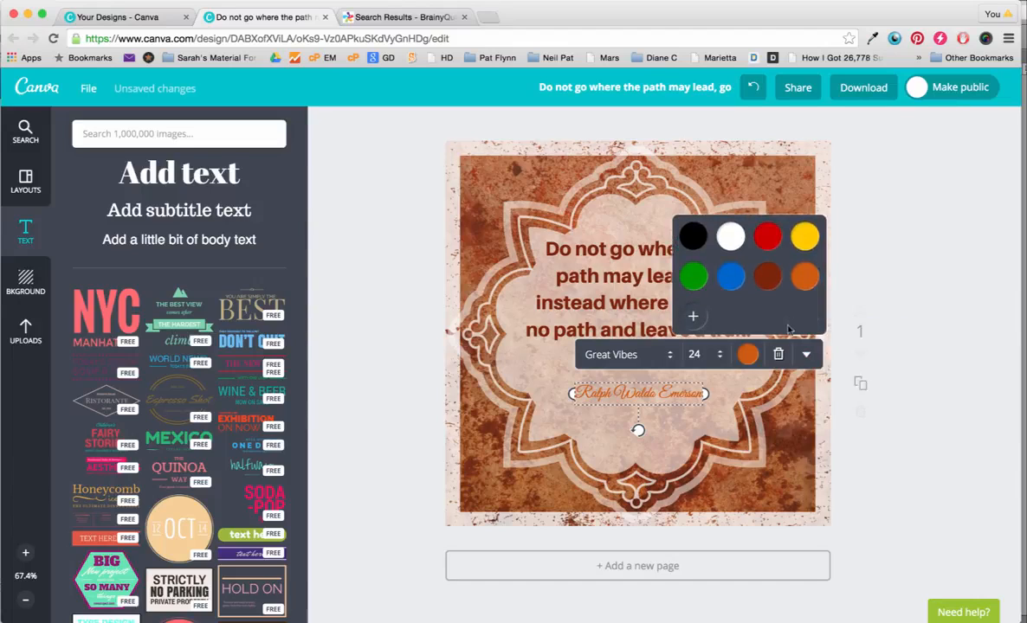
left_click(678, 432)
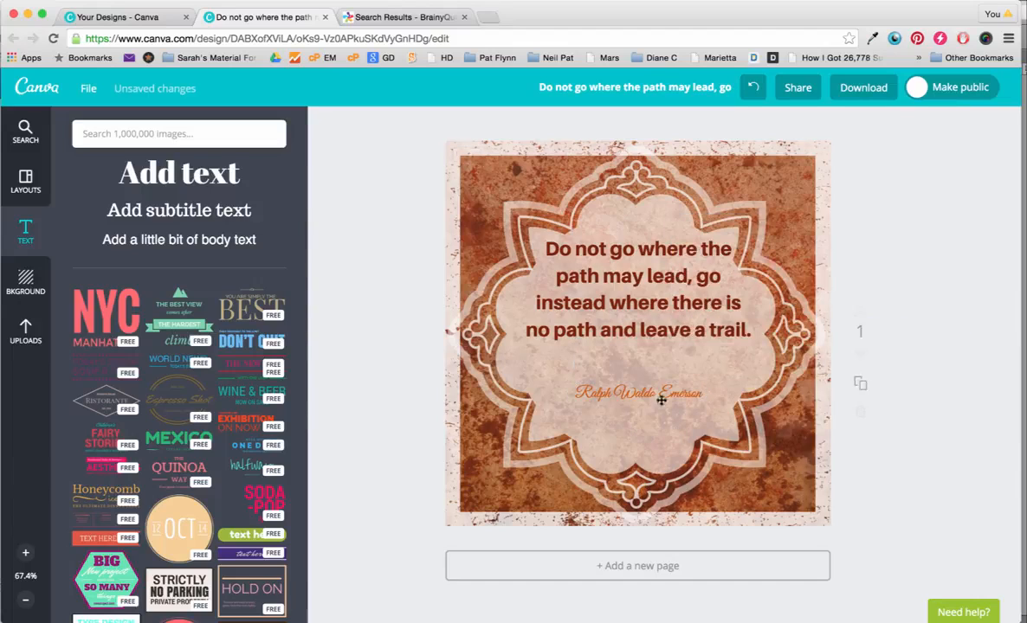
left_click(660, 396)
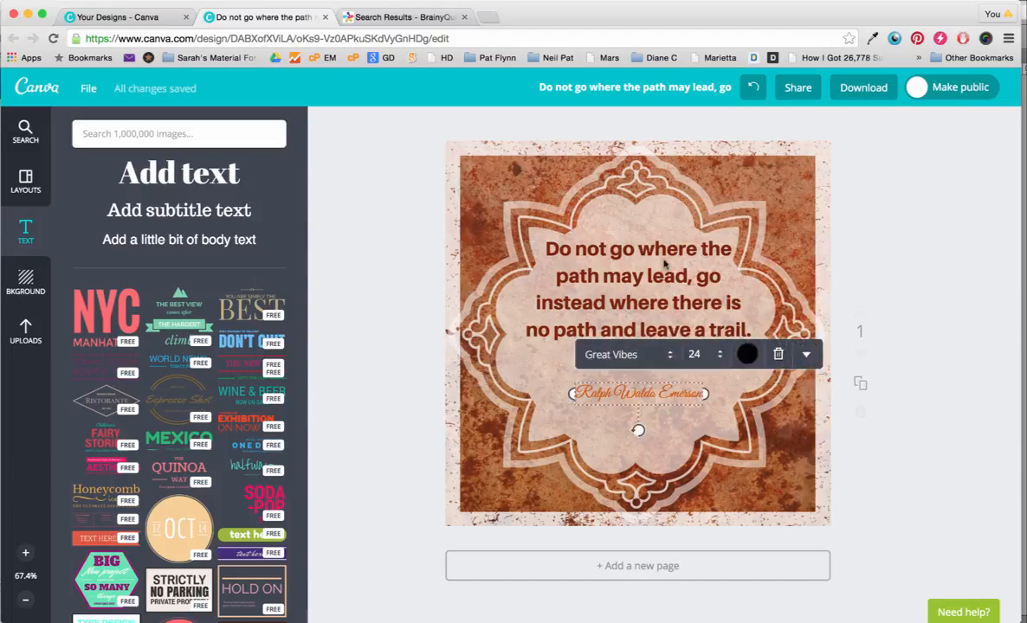
Add the uploaded scroll divider, shrink it to about the quote's width, and center it between the quote and the author name.
left_click(26, 333)
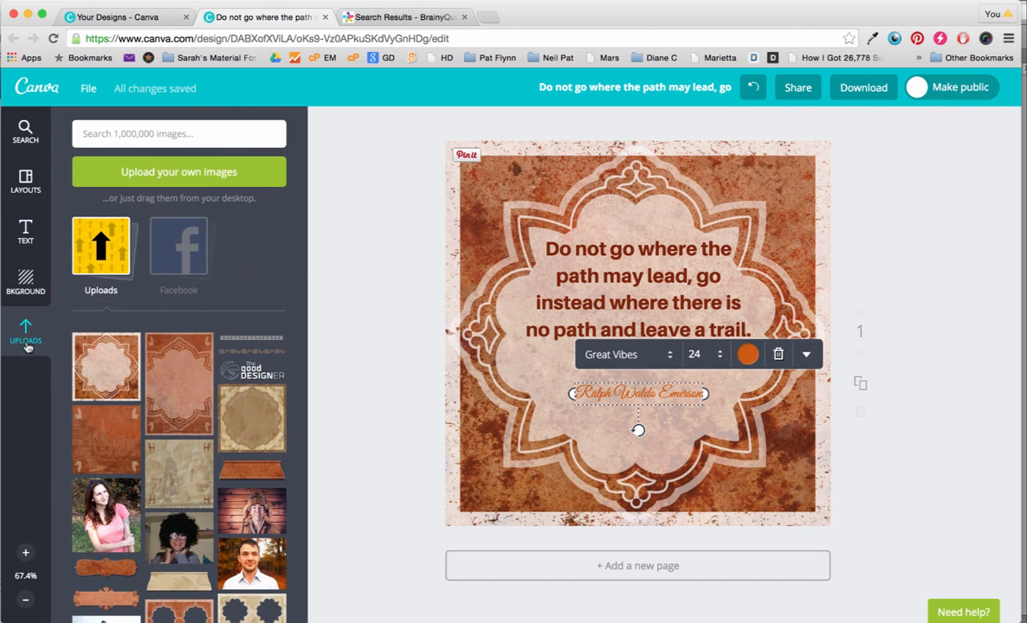
left_click(277, 356)
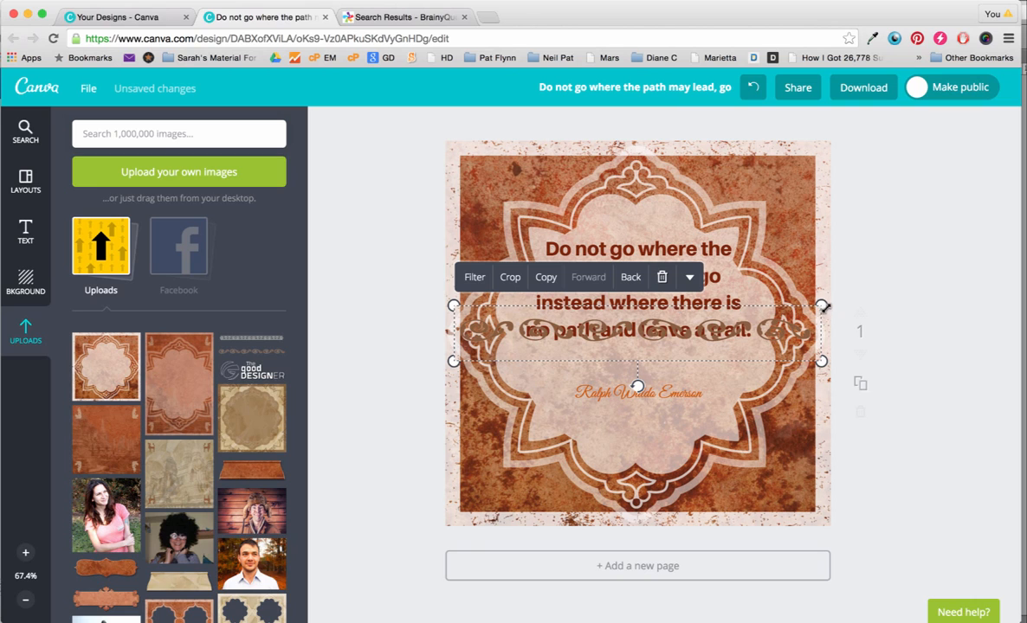
left_click_drag(824, 307, 690, 362)
left_click(684, 449)
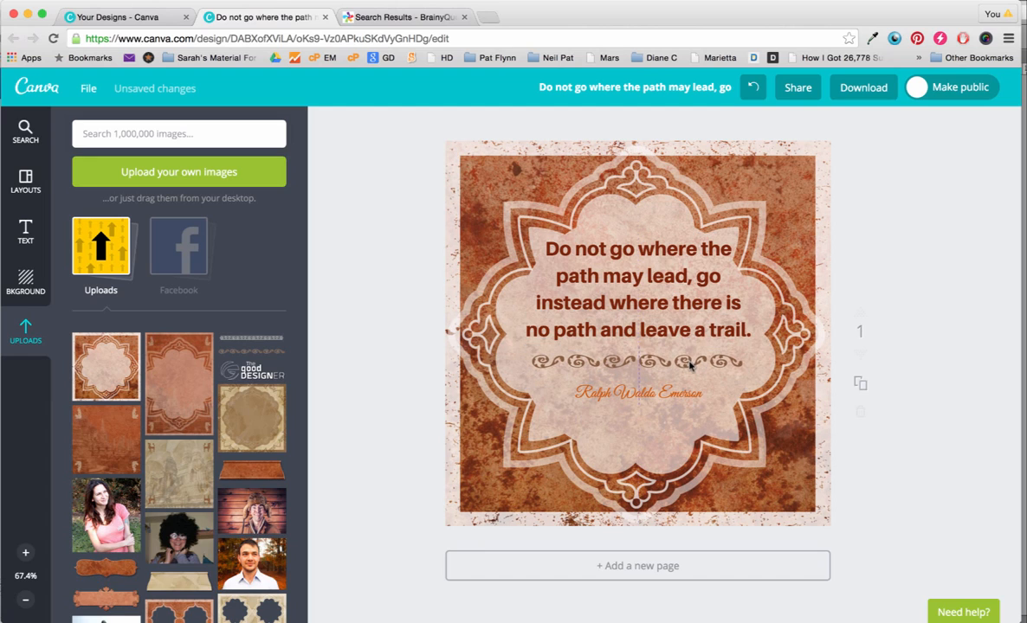
Give the author name a custom red-orange color, code cc471a.
left_click(675, 393)
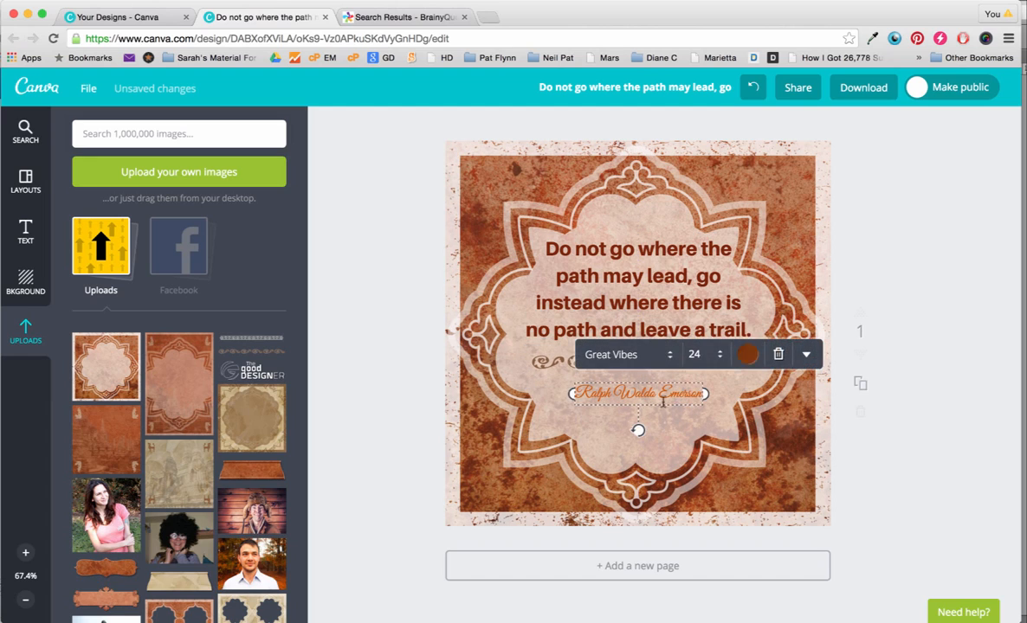
left_click(747, 354)
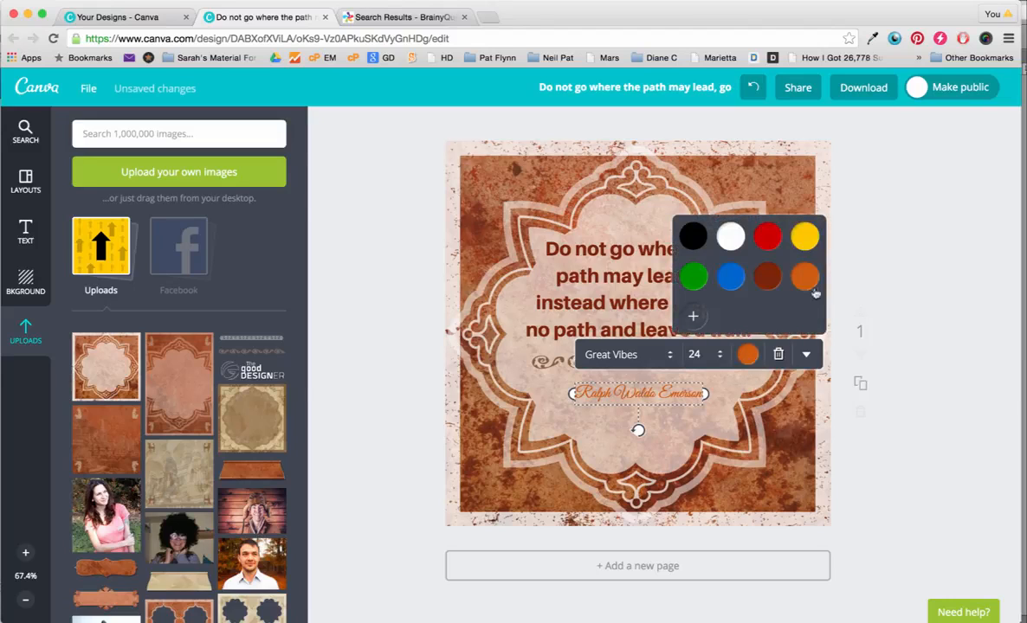
left_click(692, 317)
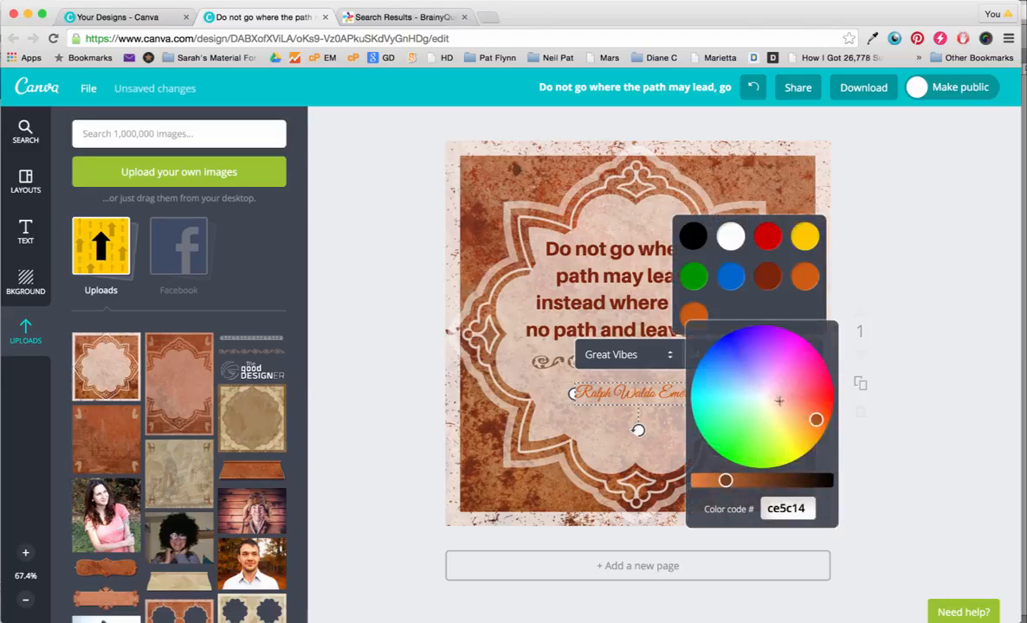
left_click_drag(815, 419, 807, 408)
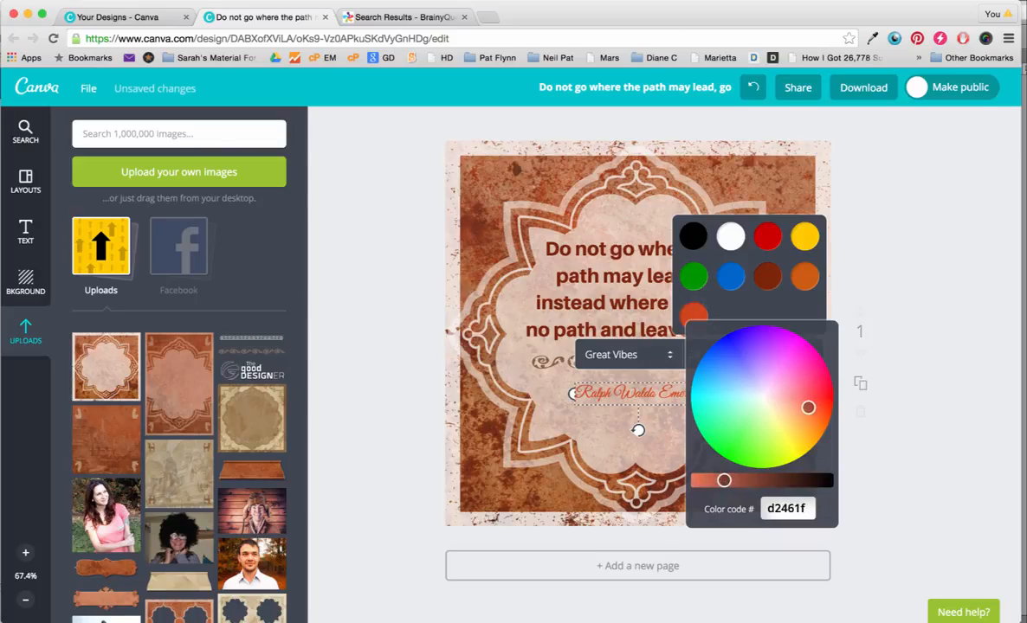
left_click_drag(724, 480, 712, 480)
left_click_drag(807, 408, 810, 402)
left_click_drag(711, 480, 726, 481)
left_click_drag(809, 402, 810, 408)
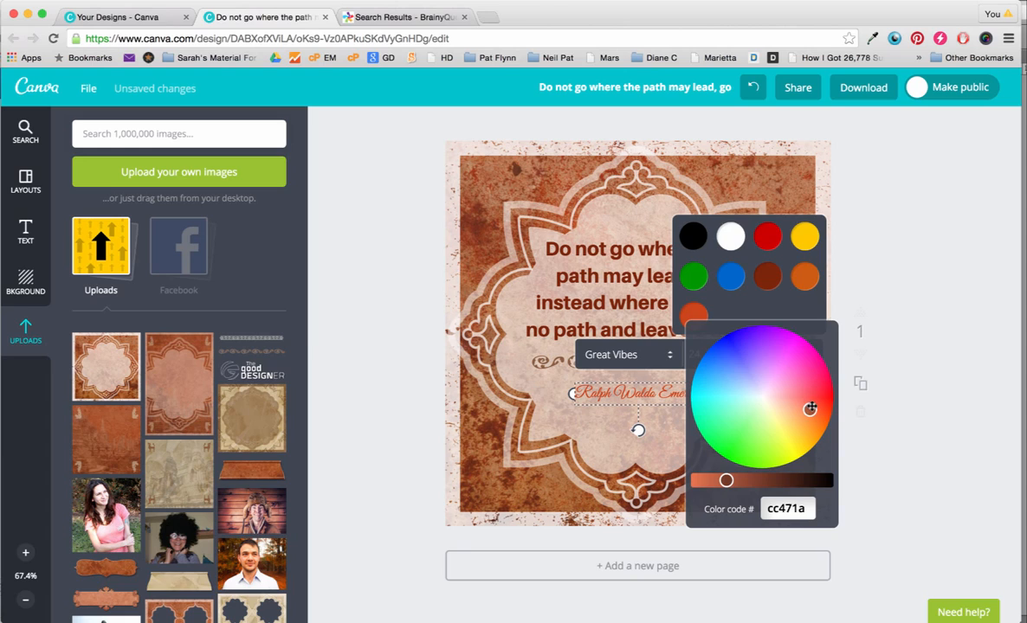
left_click(631, 477)
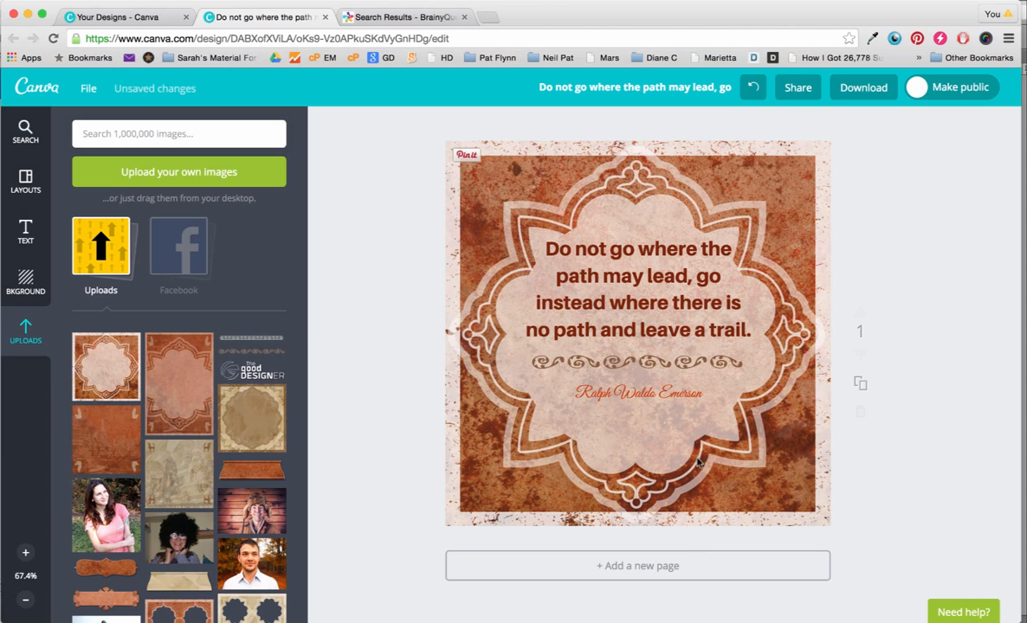
Shift the author name, the scroll divider and the quote slightly lower within the medallion.
left_click_drag(670, 396, 669, 410)
left_click_drag(693, 362, 693, 376)
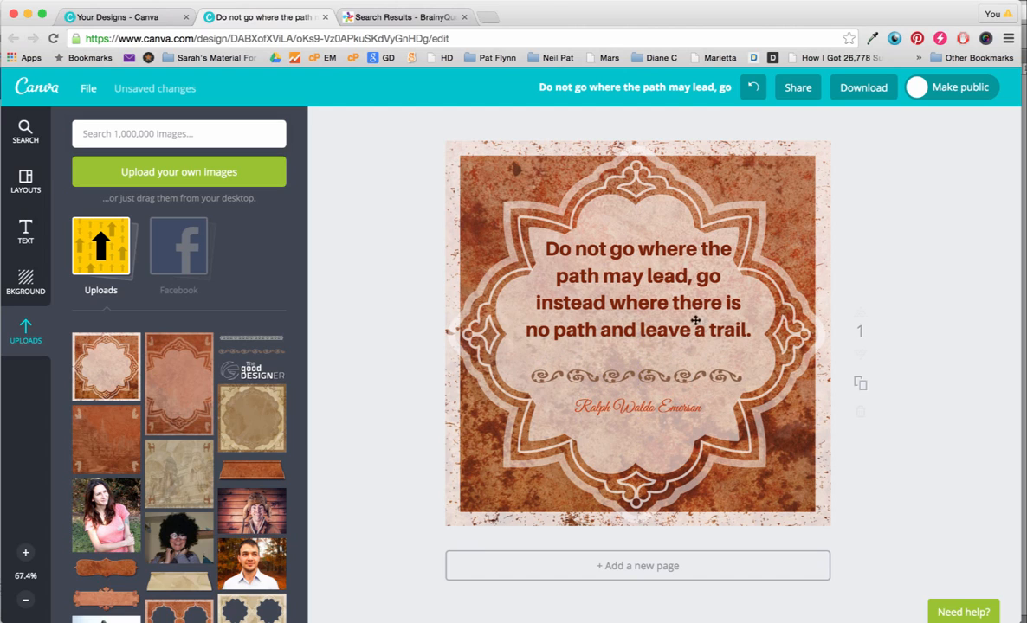
left_click_drag(690, 334, 690, 343)
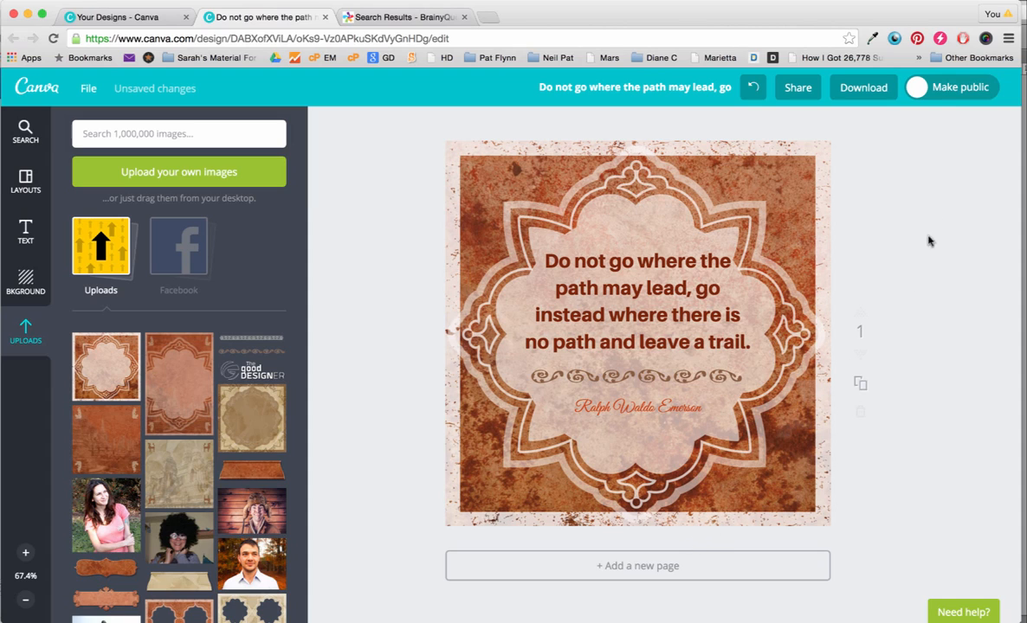
Download the finished design as an image and dismiss the sharing dialog.
left_click(854, 88)
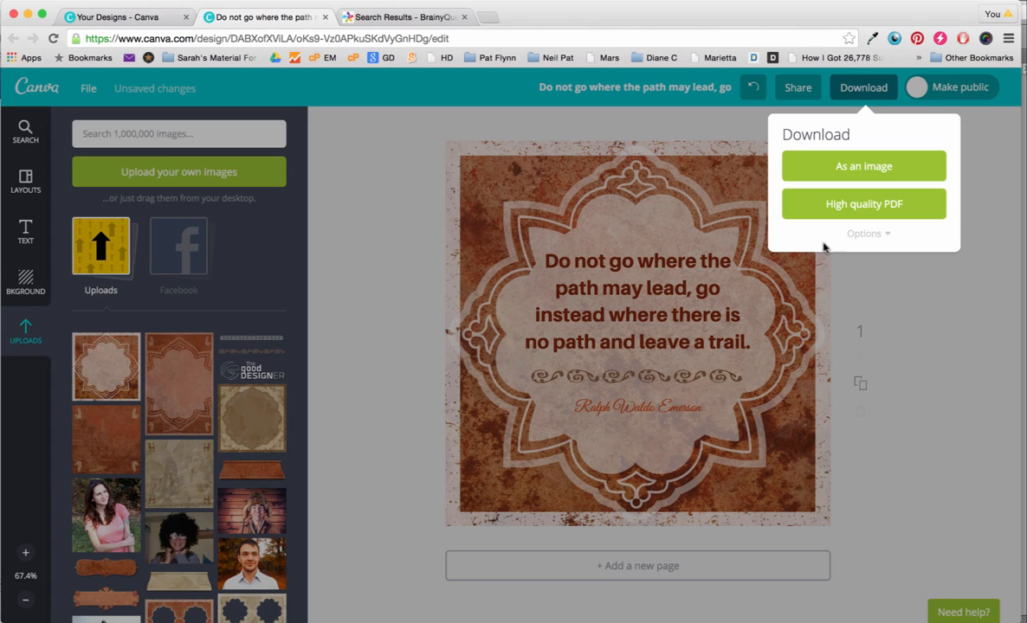
left_click(841, 174)
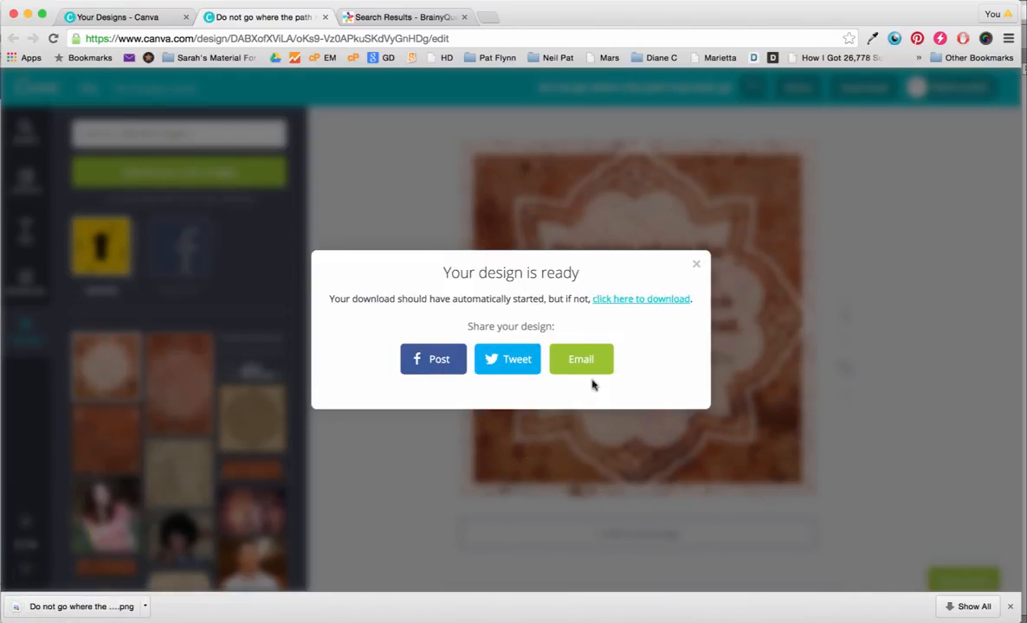
left_click(699, 267)
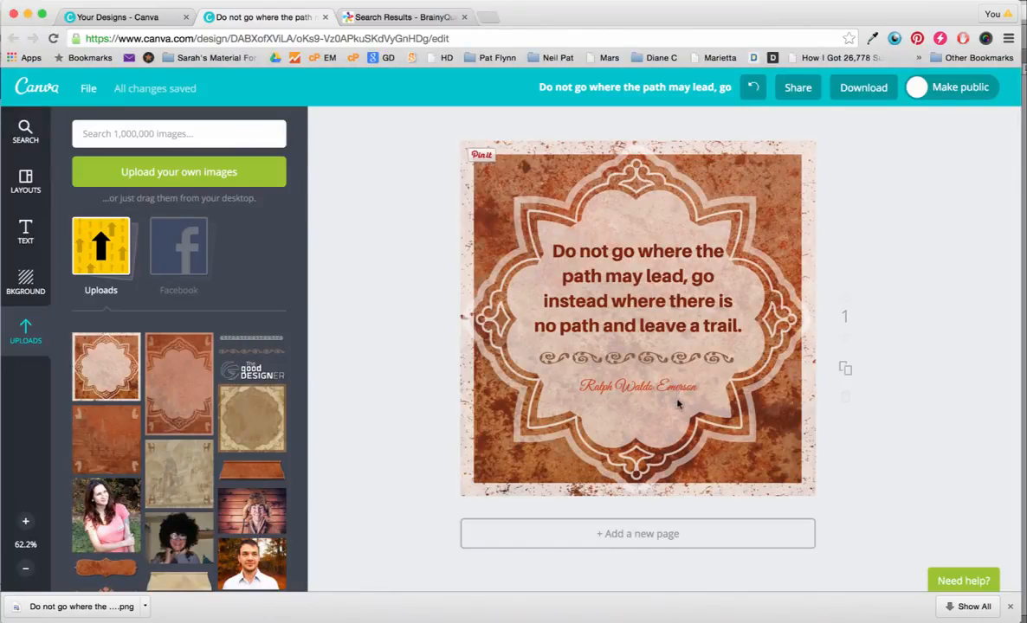
left_click(631, 2)
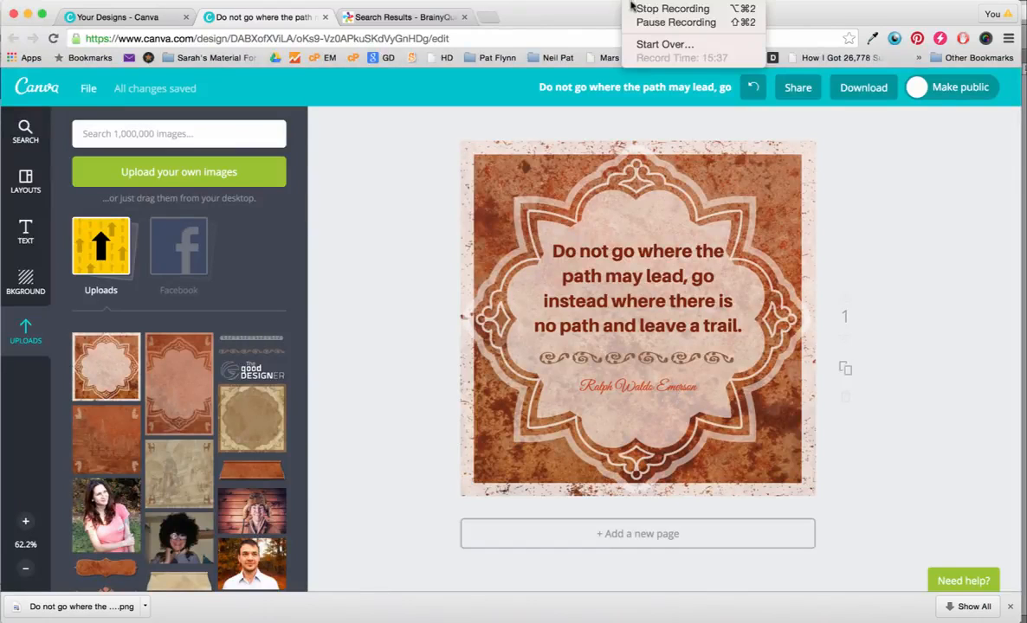